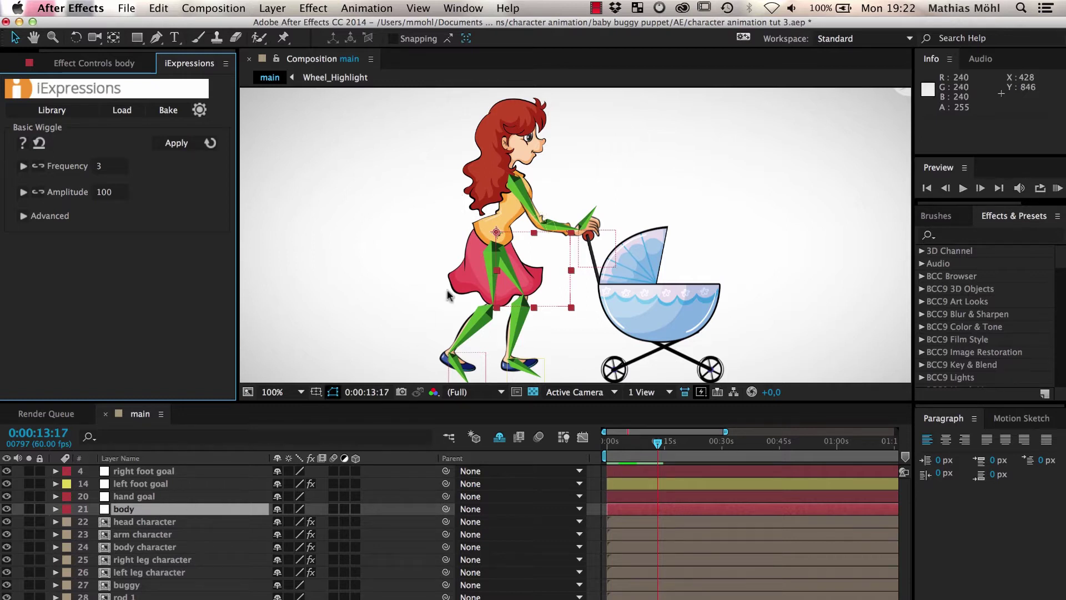
Parent the head and body character artwork to the body control and confirm they follow
mouse_move(498, 234)
left_mouse_down()
mouse_move(505, 271)
mouse_move(482, 260)
left_mouse_up()
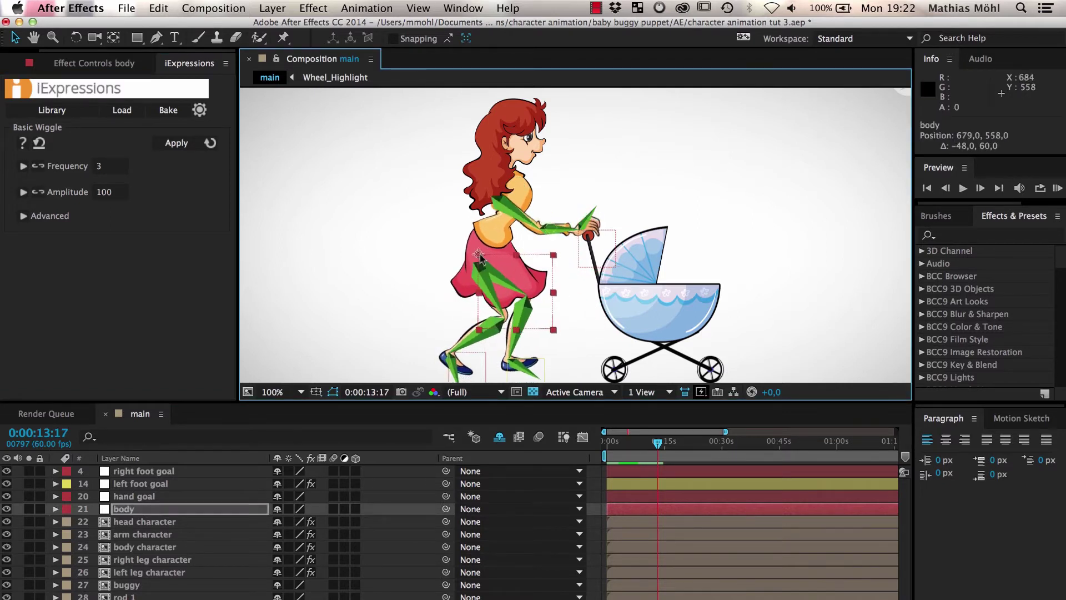
key("ctrl+z")
left_click(158, 522)
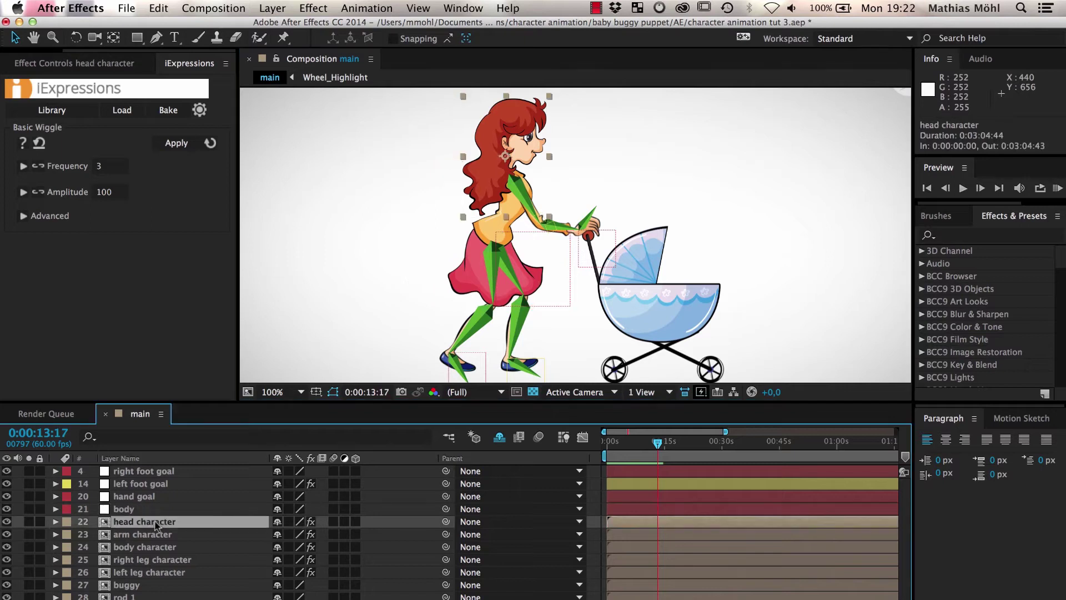
left_click(147, 547, "super")
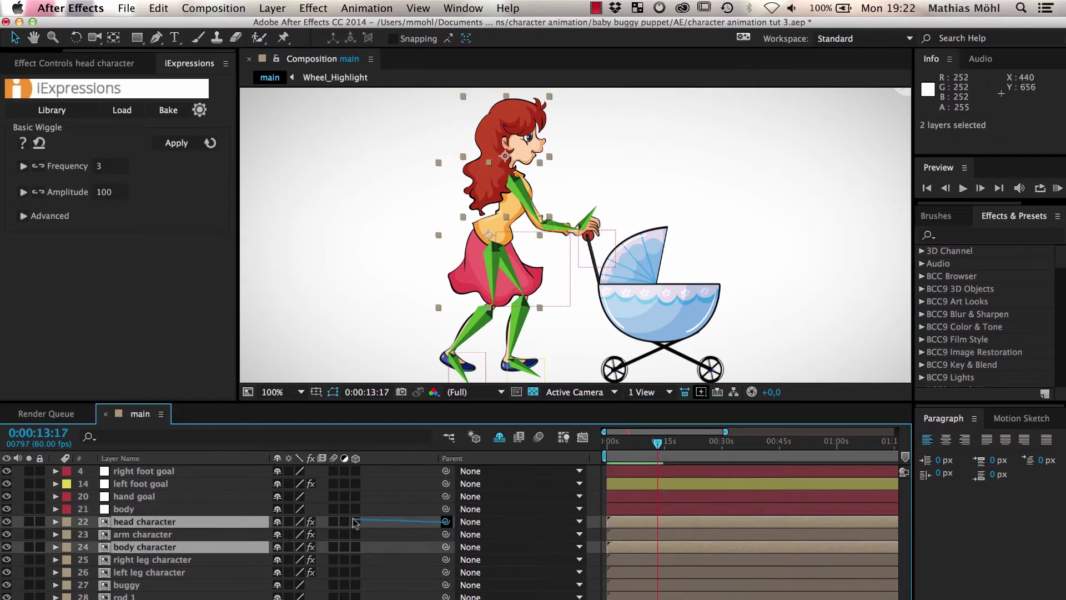
left_click_drag(354, 522, 242, 510)
left_click(140, 510)
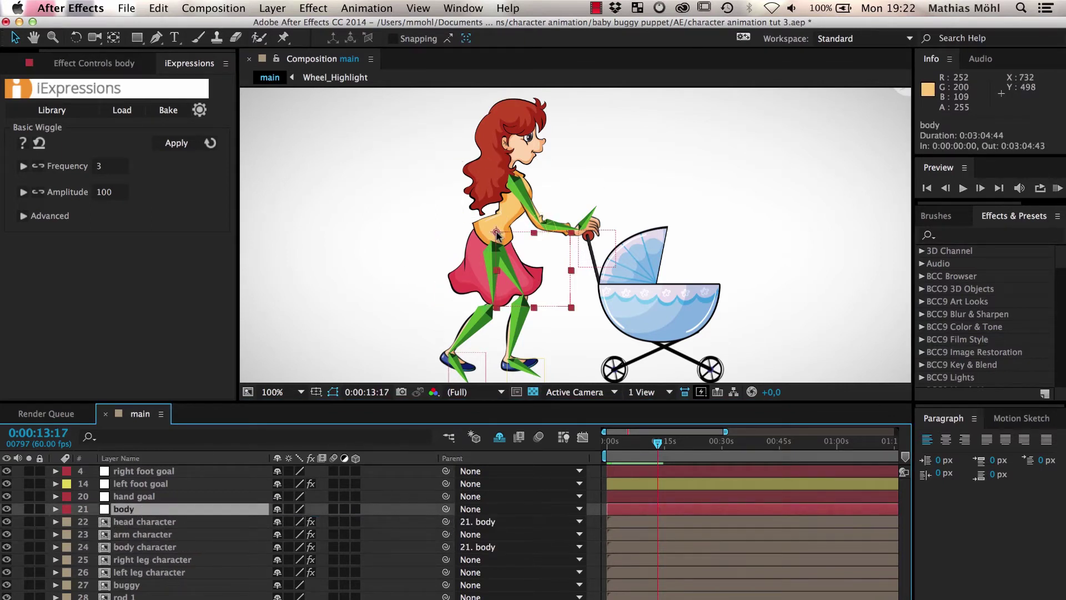
mouse_move(497, 235)
left_mouse_down()
mouse_move(508, 235)
mouse_move(482, 246)
left_mouse_up()
Parent the buggy to the hand goal and check that it follows
left_click(127, 586)
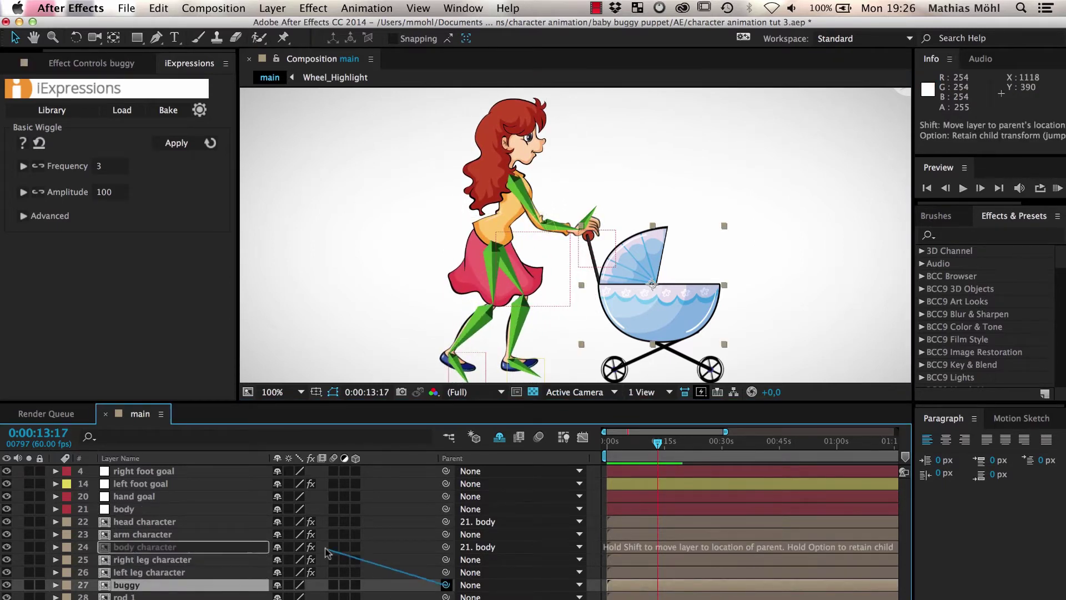
left_click_drag(446, 586, 134, 497)
left_click(581, 235)
left_click_drag(580, 236, 586, 208)
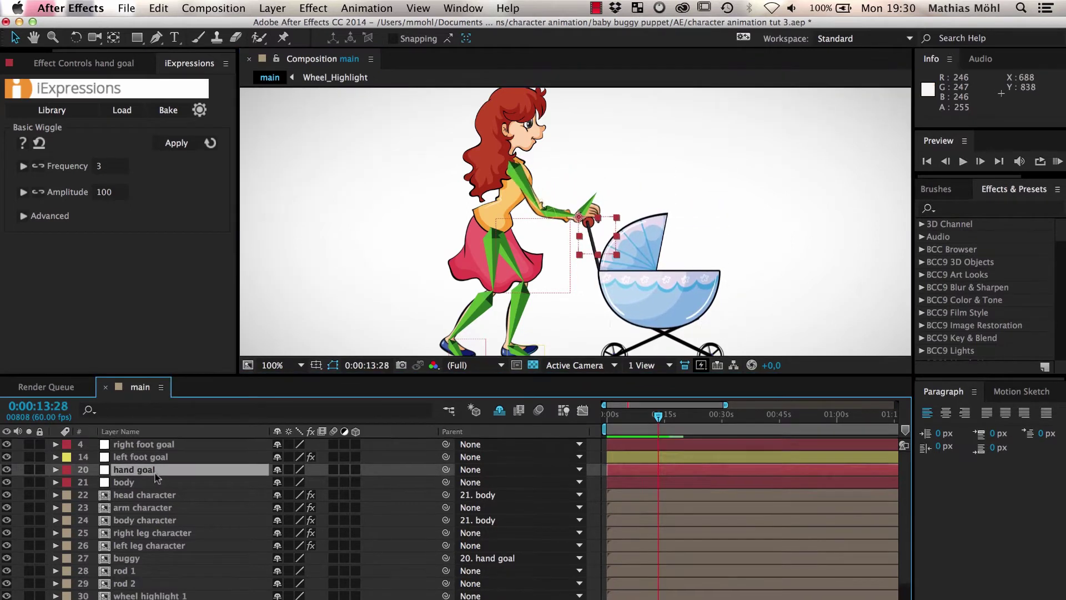
scroll(132, 544, "down", 3)
Parent rods 1 and 2 to the buggy, and wheels 1 and 2 to their rods
left_click(125, 539)
left_click(134, 552, "shift")
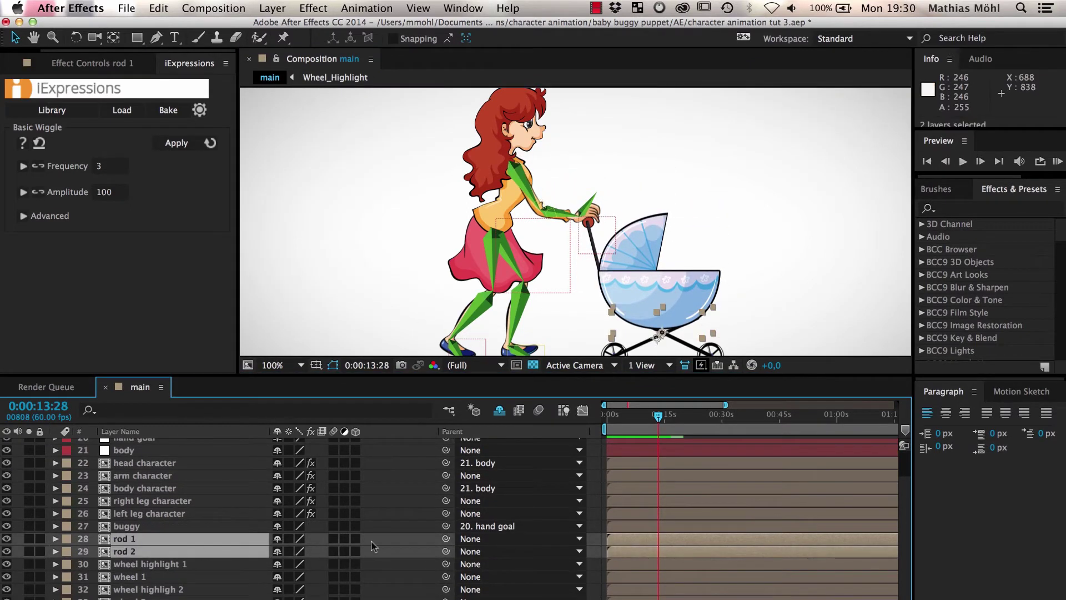
left_click_drag(447, 540, 194, 533)
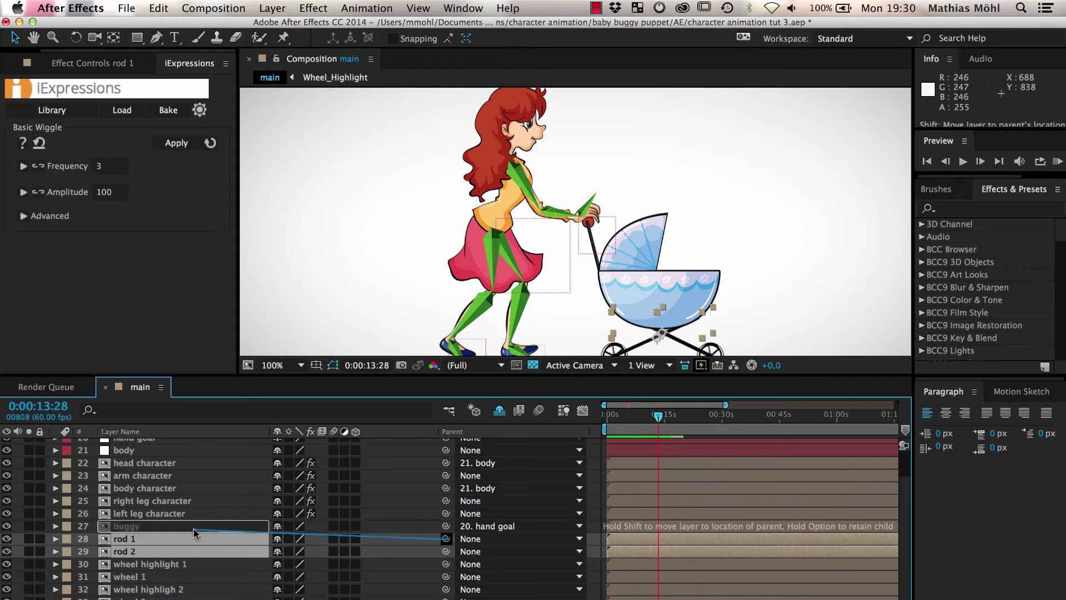
left_click(150, 576)
left_click_drag(446, 577, 137, 545)
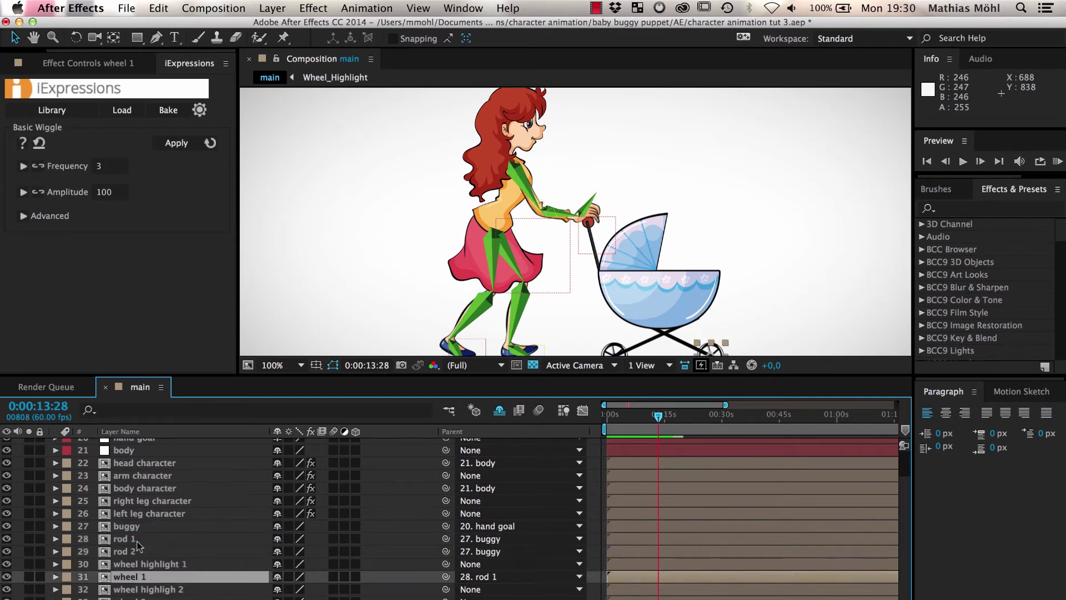
left_click(134, 593)
left_click_drag(447, 592, 138, 542)
Parent wheel highlights 1 and 2 to wheels 1 and 2
left_click(170, 550)
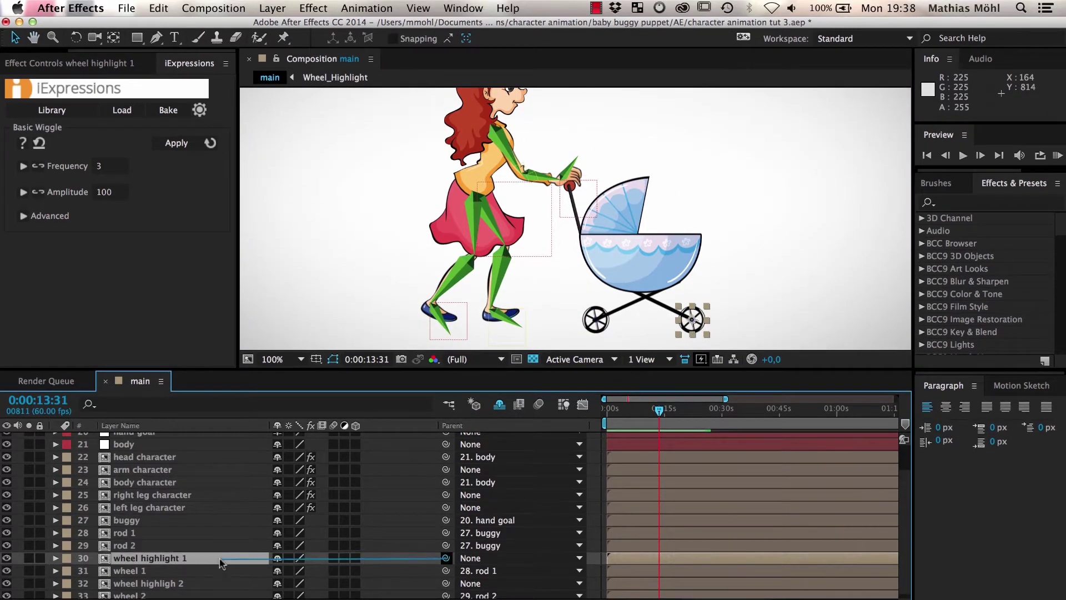
left_click_drag(446, 558, 137, 571)
left_click(372, 583)
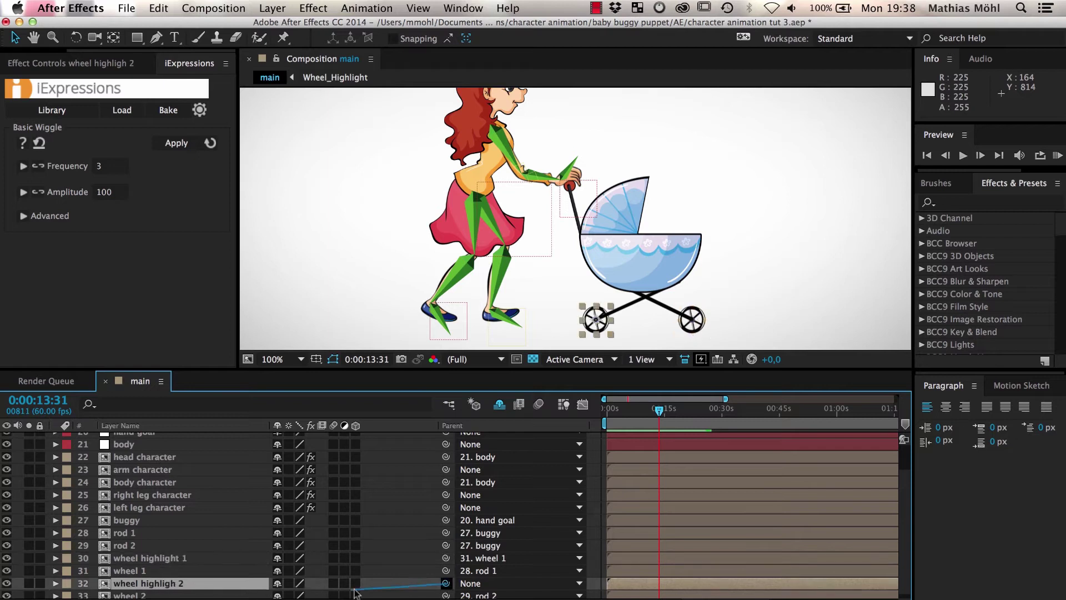
left_click_drag(355, 592, 175, 592)
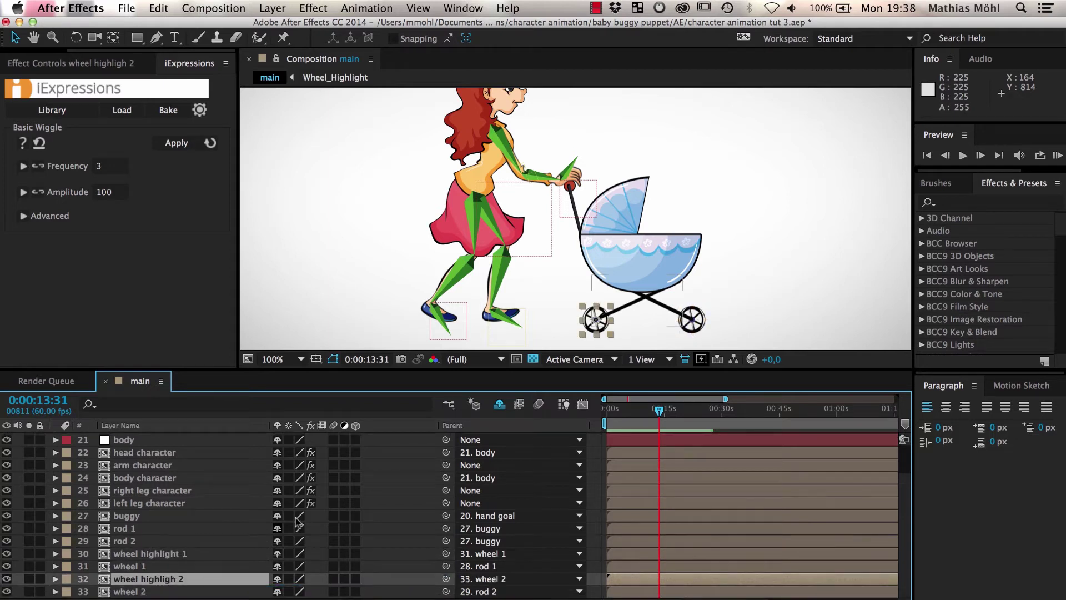
Lift the hand goal to confirm the buggy follows, then move it back
left_click(565, 200)
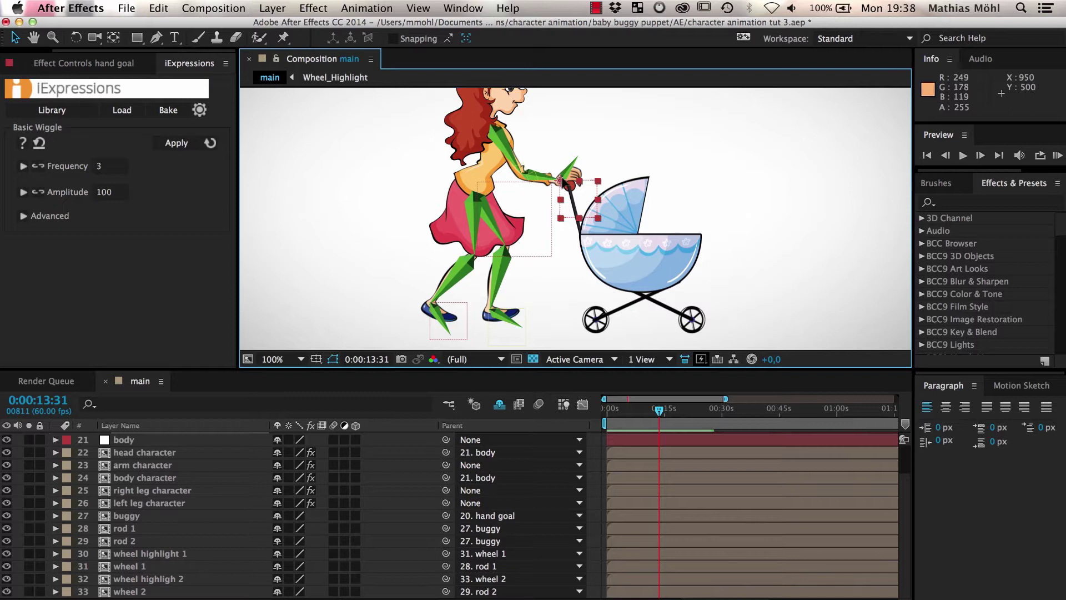
mouse_move(569, 178)
left_mouse_down()
mouse_move(575, 141)
mouse_move(556, 129)
left_mouse_up()
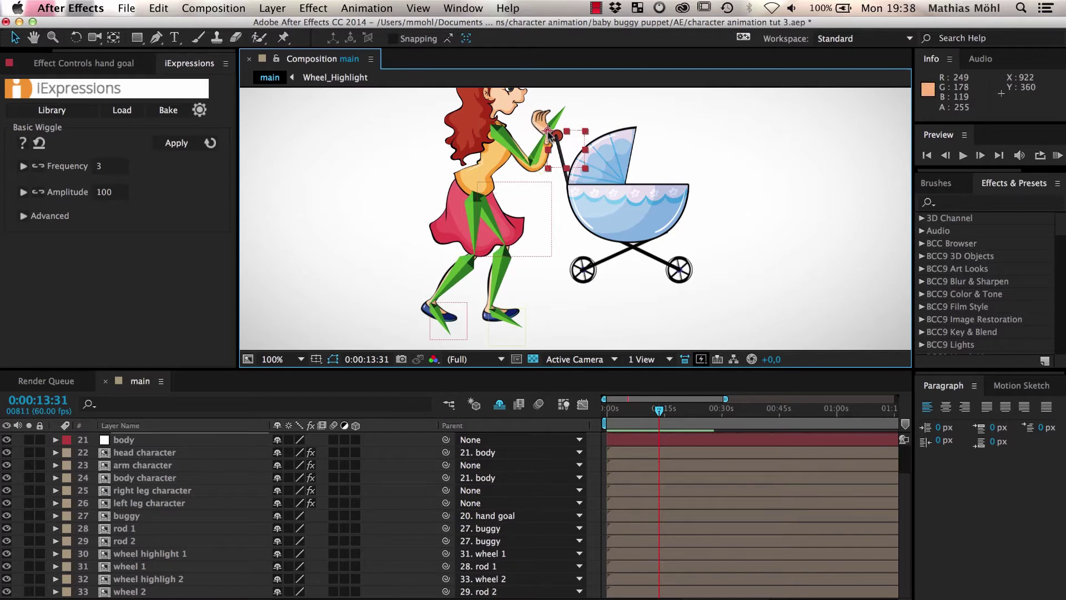
left_click_drag(549, 134, 570, 180)
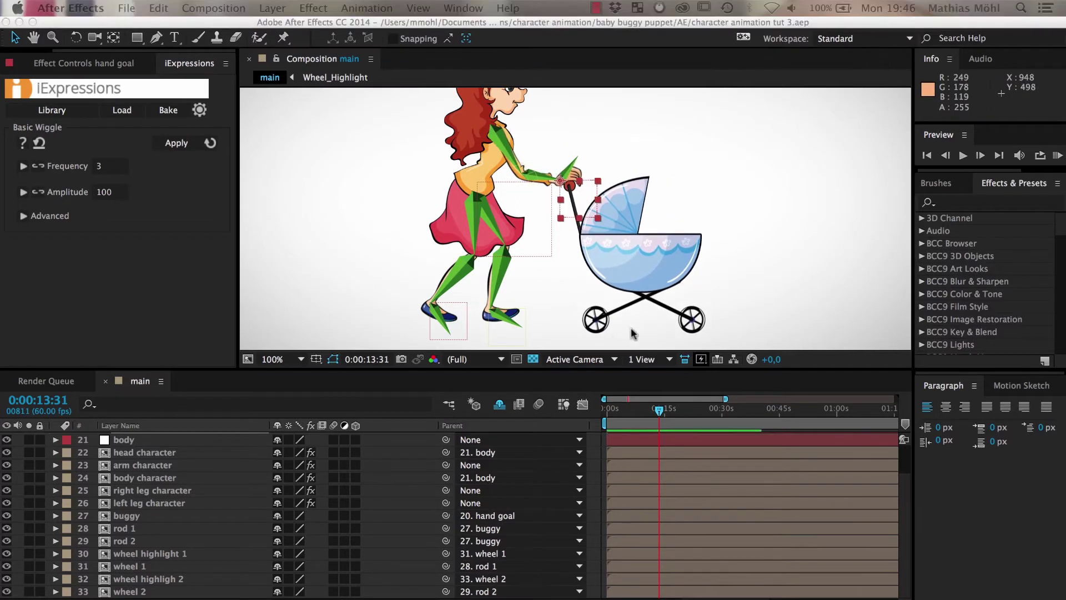
Hide the shy layers and rotate the hand bone to about -26° along the handle
left_click(503, 408)
left_click(167, 477)
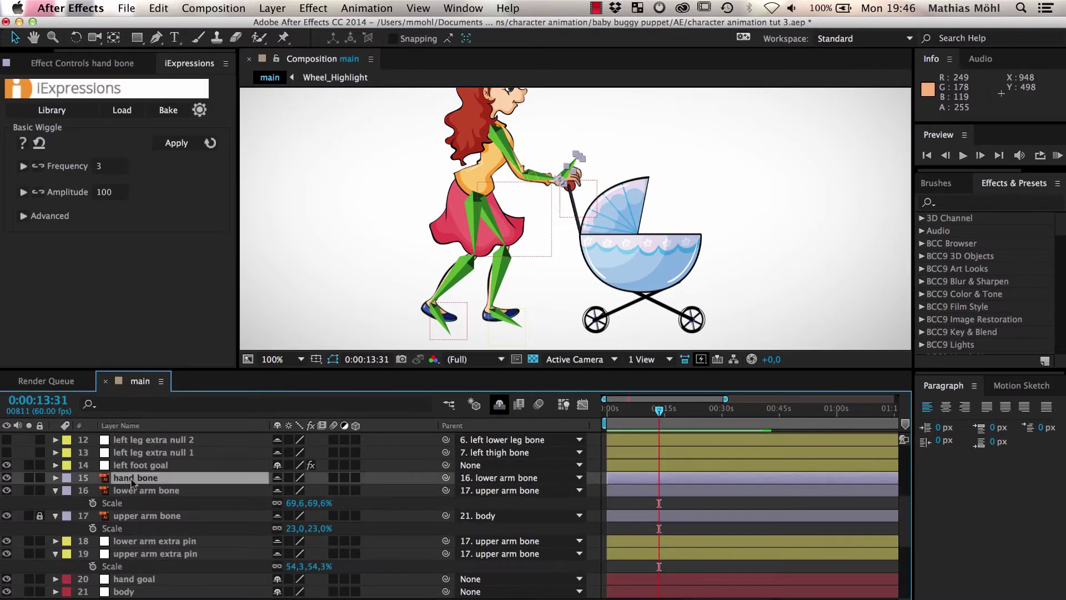
key("r")
left_click_drag(293, 499, 298, 493)
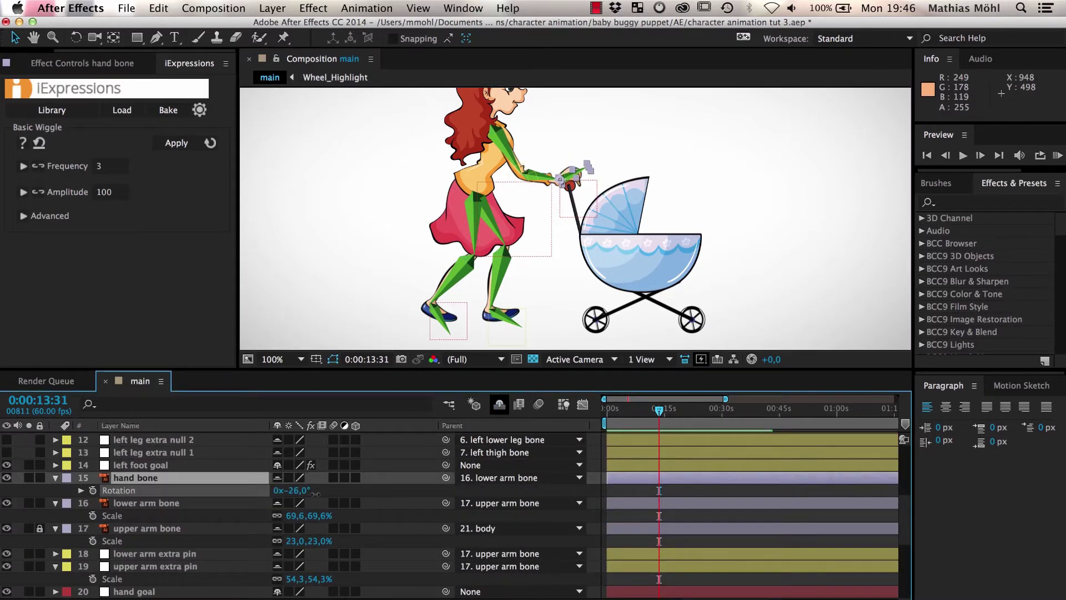
Create a null named 'hand extra null' and place it on the hand at the handle
left_click(272, 9)
mouse_move(279, 27)
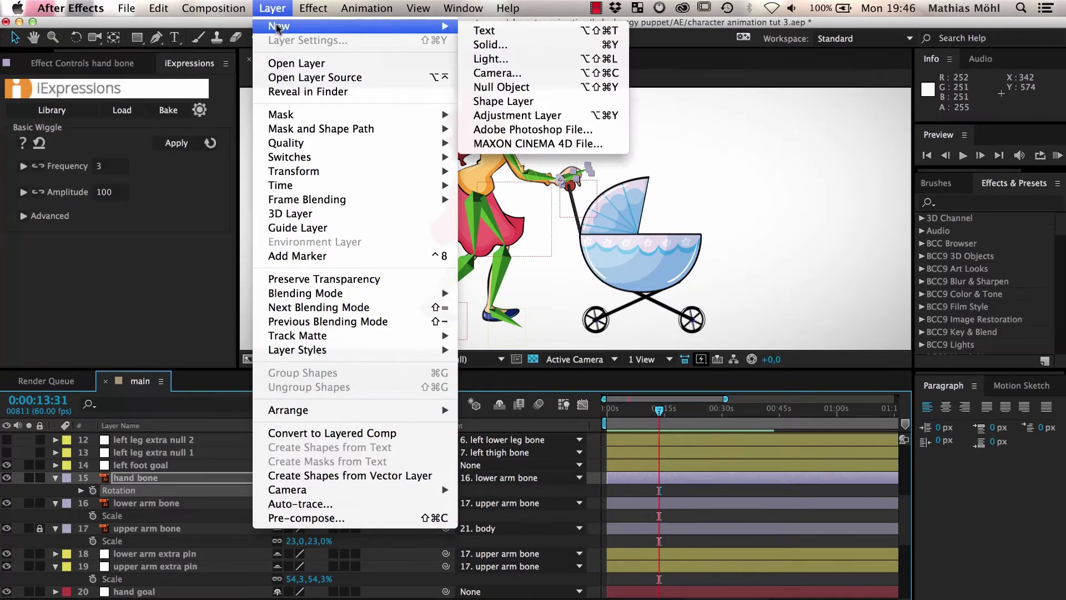
left_click(501, 87)
type("hand extra")
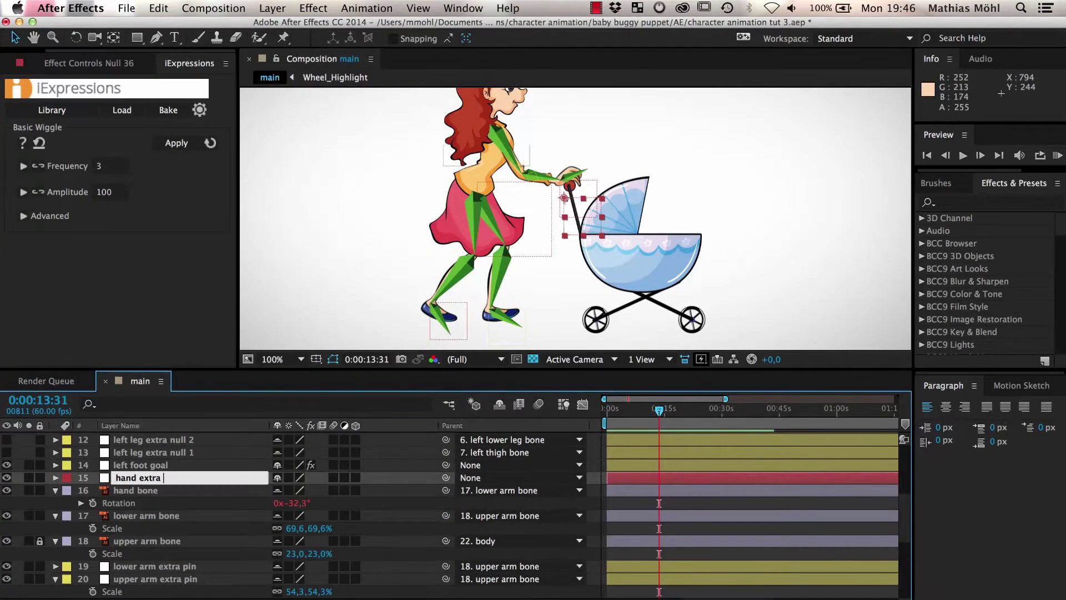
type("null")
key("Return")
key("period")
left_click_drag(554, 177, 567, 149)
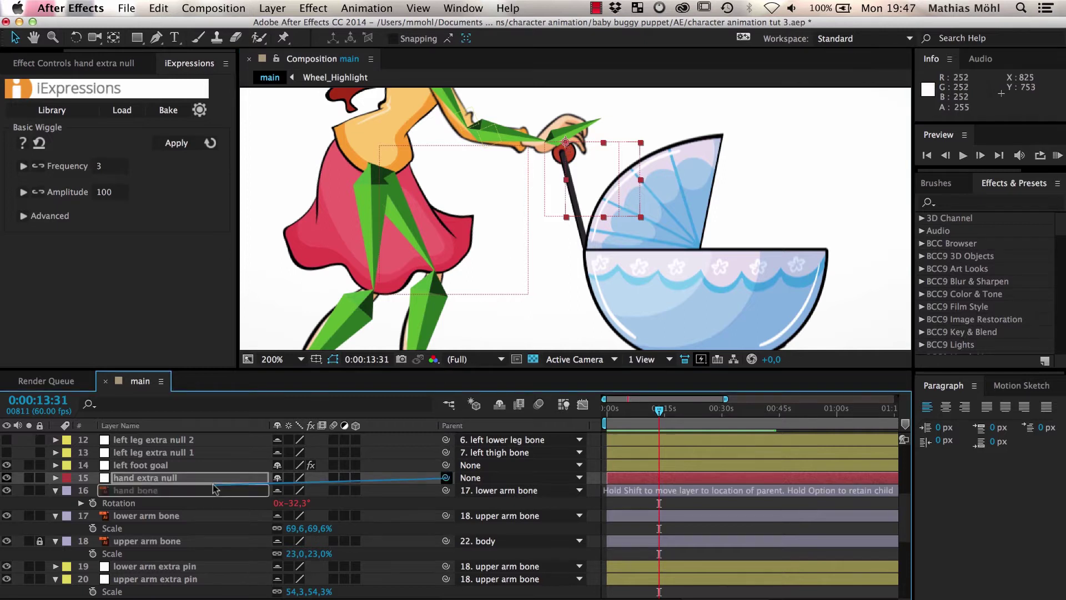
Parent the hand extra null to the hand bone and scale it to about 90%
left_click_drag(446, 477, 200, 494)
left_click_drag(284, 505, 288, 505)
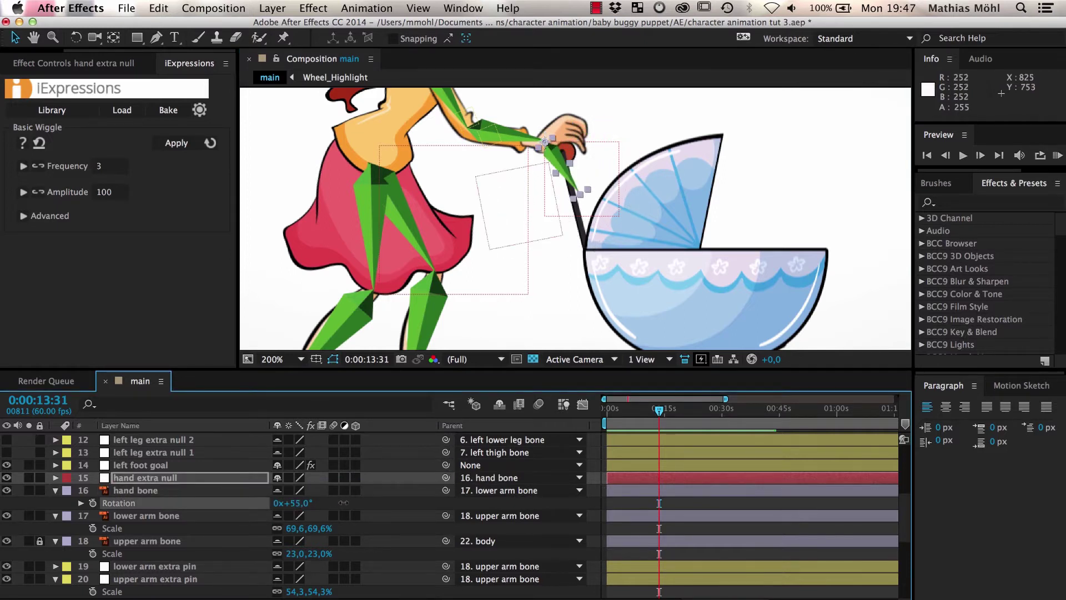
key("super+z")
key("s")
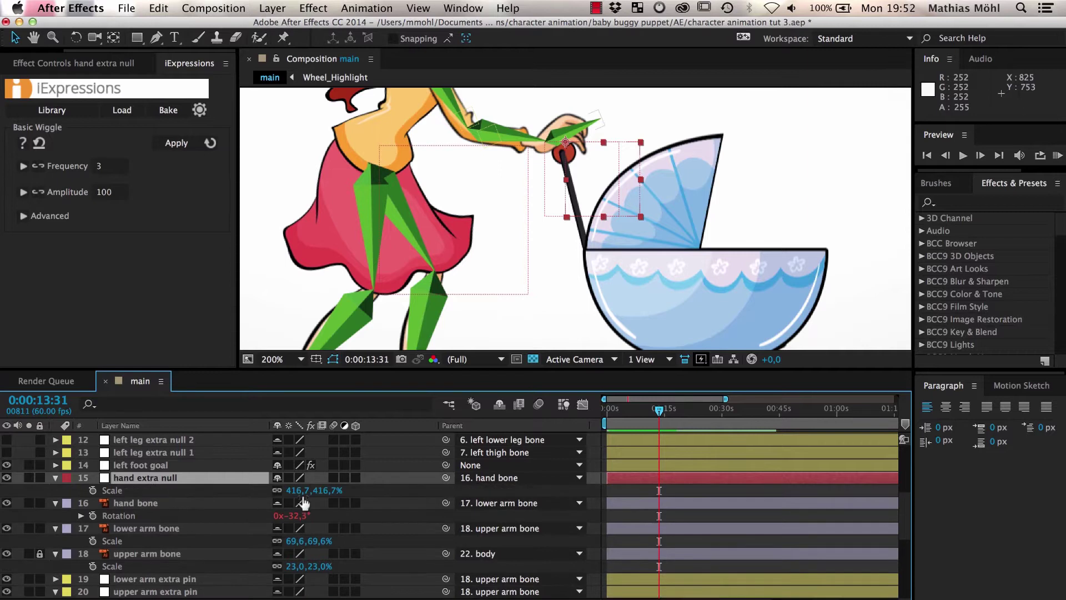
left_click_drag(317, 490, 300, 491)
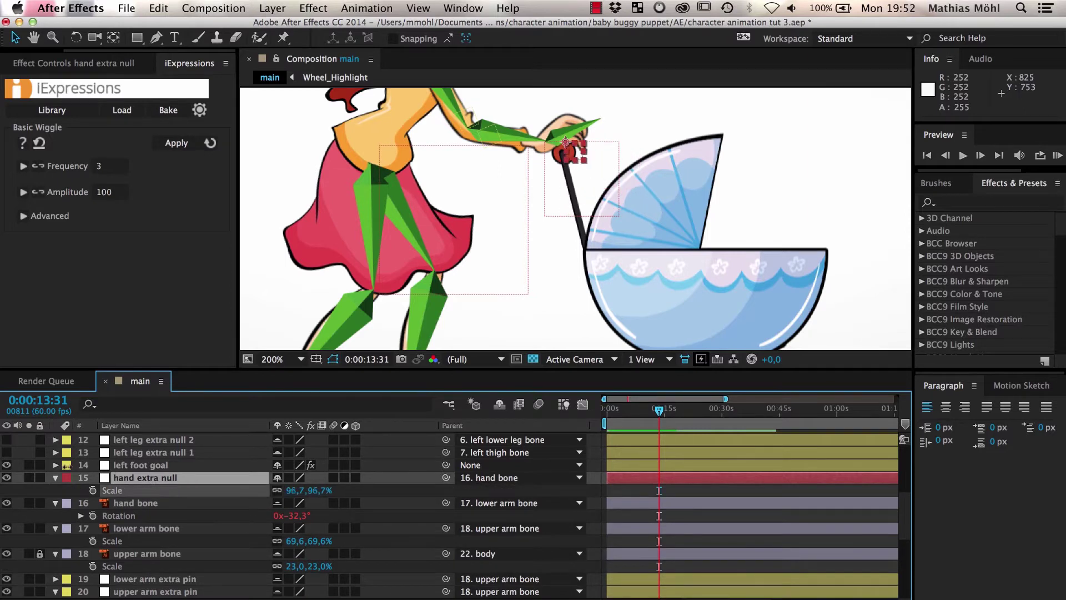
key("Return")
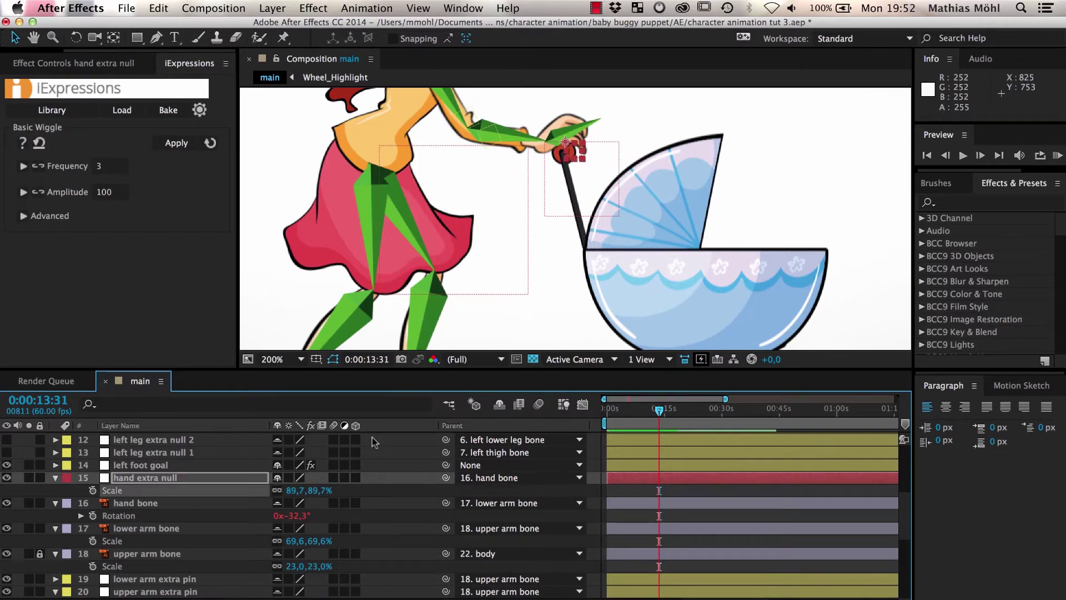
Open the arm character's Puppet mesh and add a pin on the hand at the buggy handle
left_click(499, 405)
left_click(125, 527)
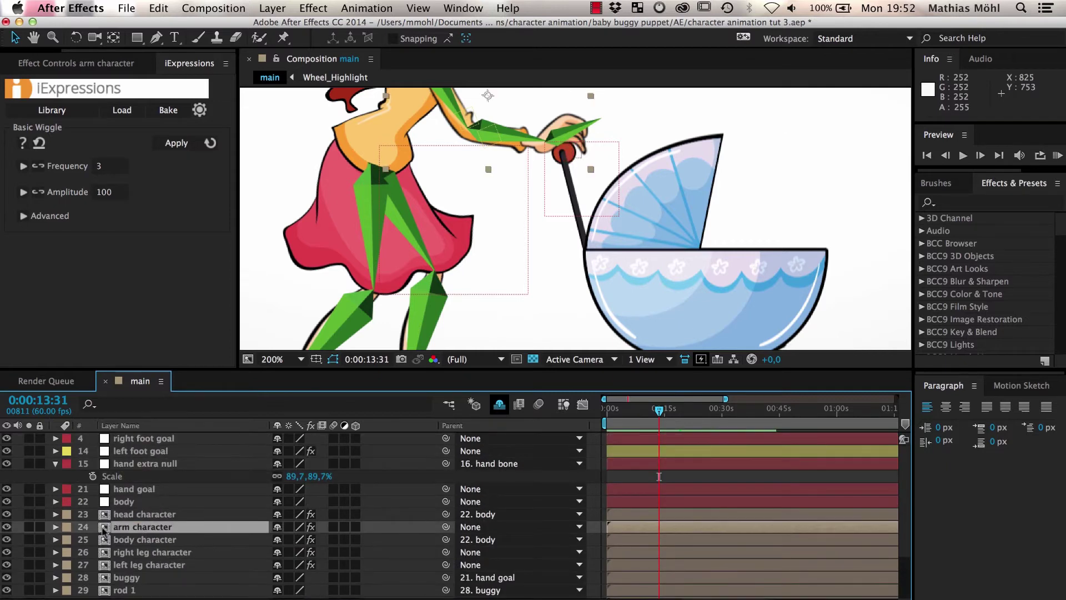
key("e")
left_click(81, 538)
left_click(117, 577)
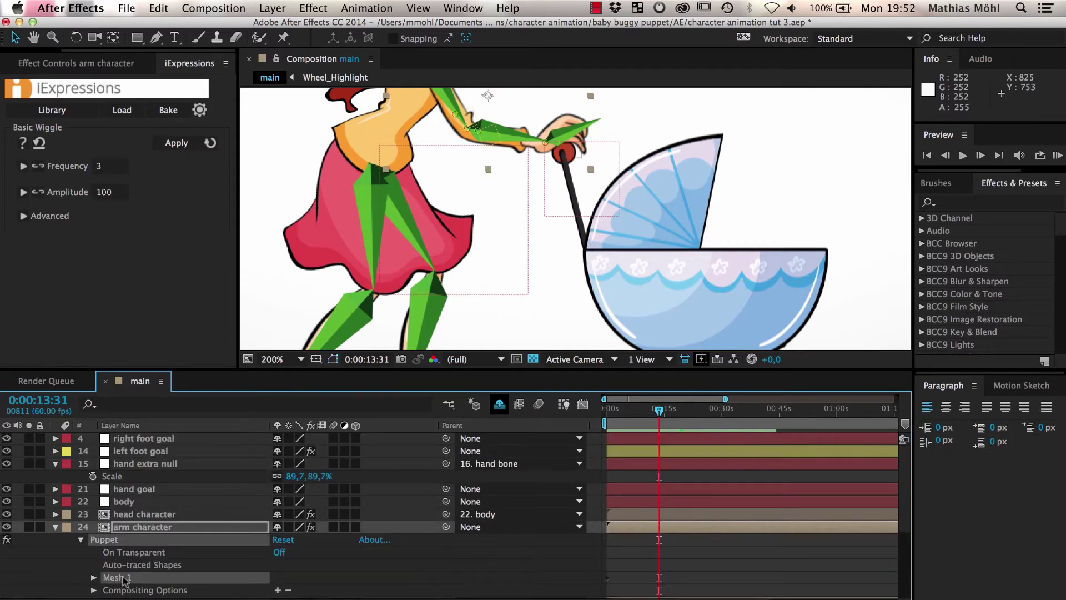
left_click(283, 39)
scroll(567, 145, "up", 2)
scroll(581, 164, "up", 1)
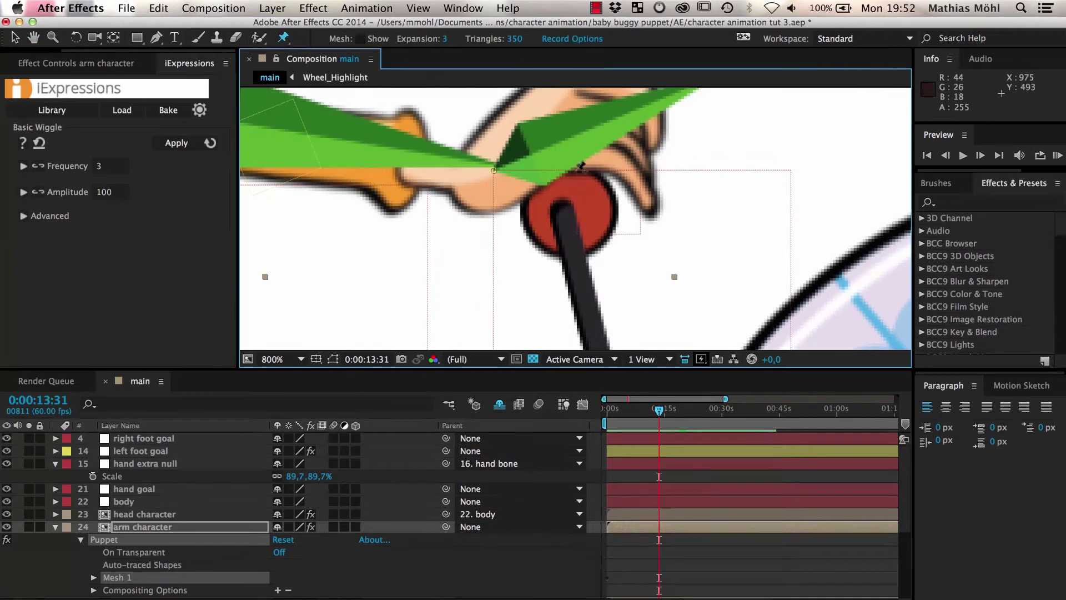
left_click(575, 169)
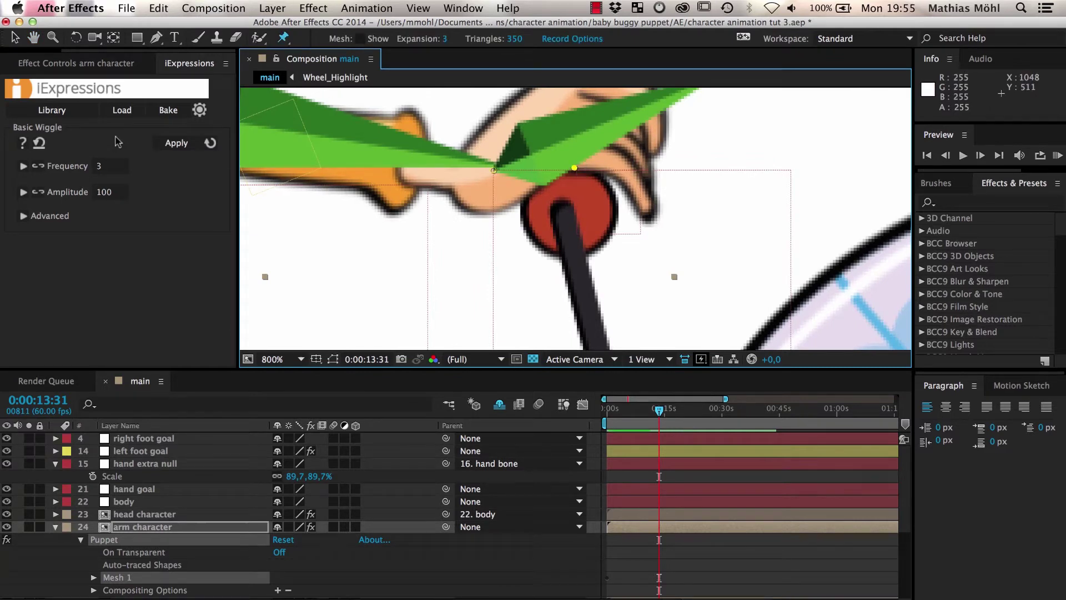
Link Puppet Pin 6's position to the hand extra null with Link Puppet Pin To Layer
left_click(52, 110)
type("pup")
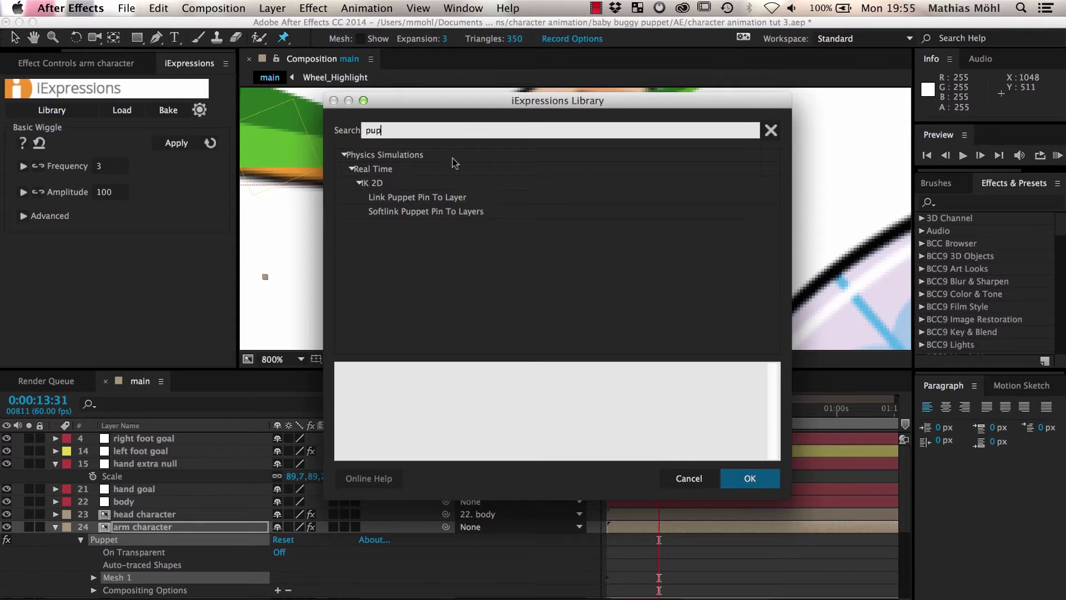
left_click(449, 204)
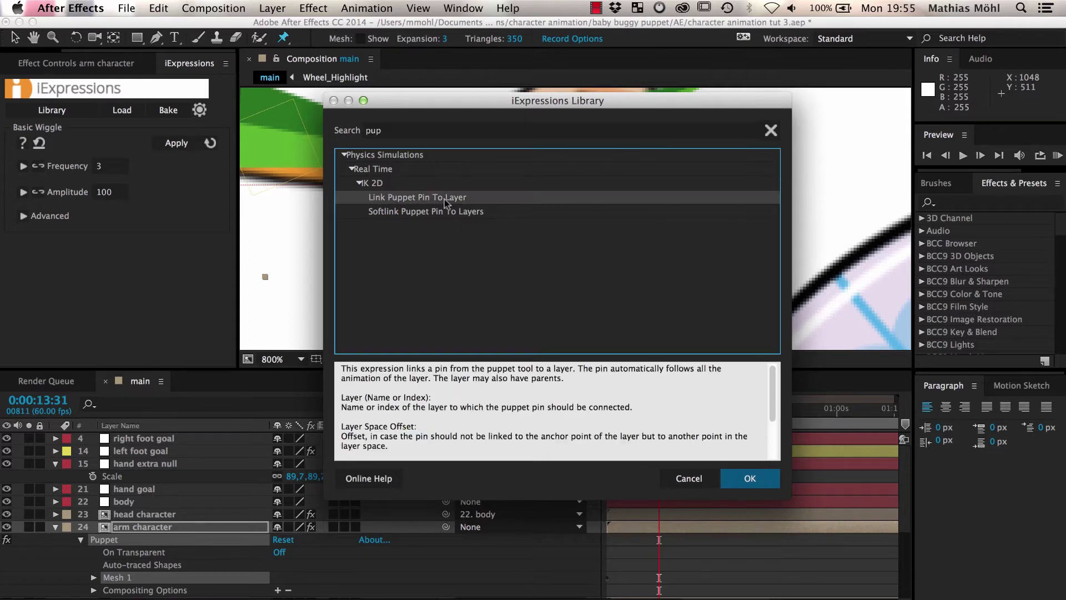
left_click(749, 480)
left_click(163, 171)
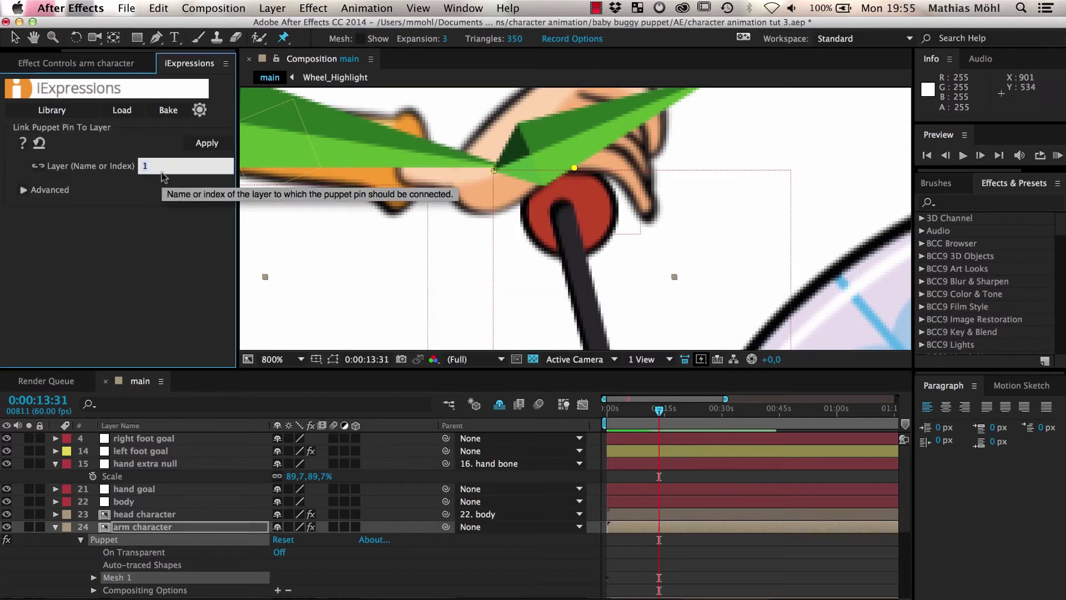
left_click(95, 577)
scroll(105, 575, "down", 1)
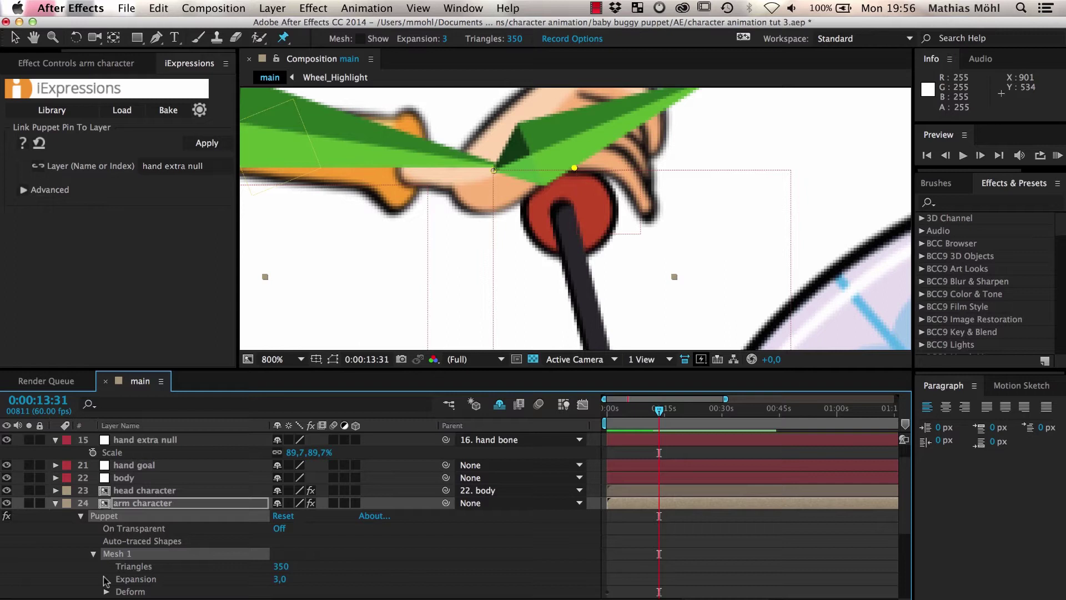
scroll(117, 573, "down", 2)
left_click(106, 554)
scroll(106, 553, "down", 2)
scroll(109, 533, "down", 1)
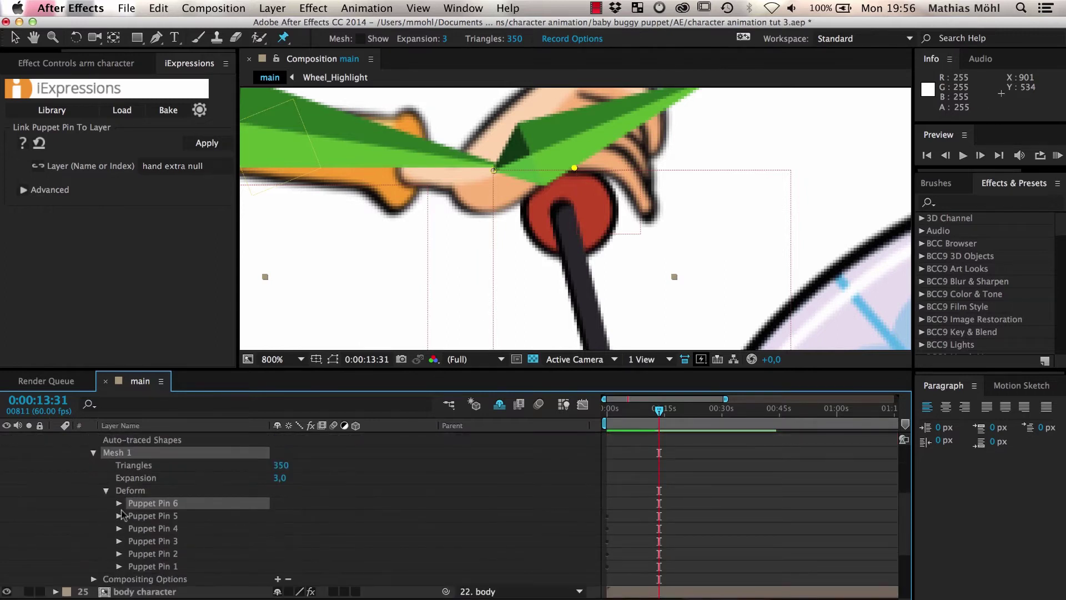
left_click(119, 503)
left_click(183, 517)
left_click(207, 143)
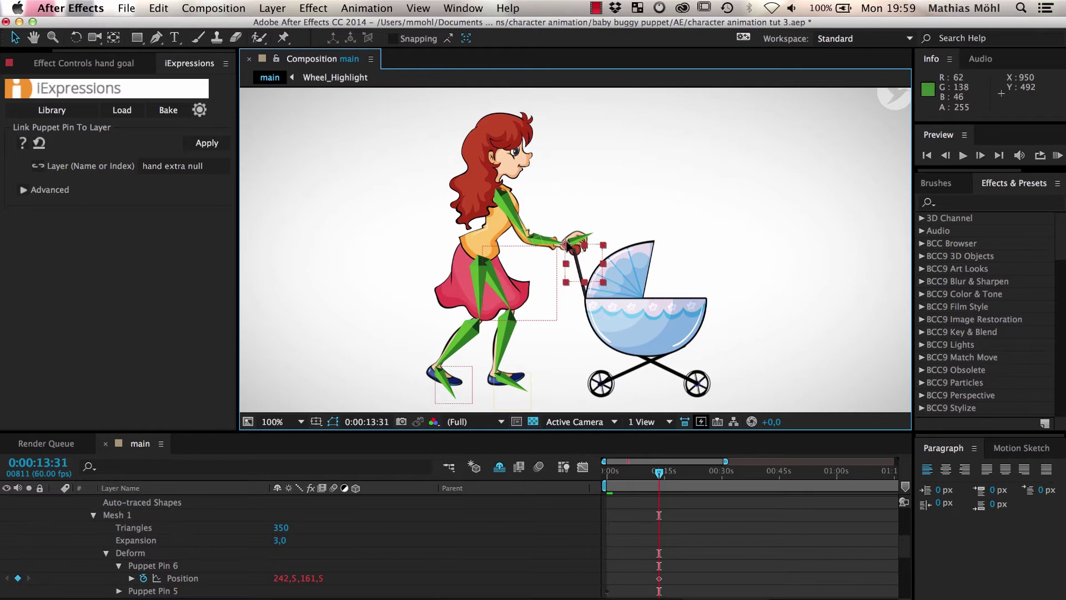
Test the rig by dragging the hand goal, right foot goal and body
mouse_move(566, 246)
left_mouse_down()
mouse_move(576, 181)
mouse_move(570, 208)
left_mouse_up()
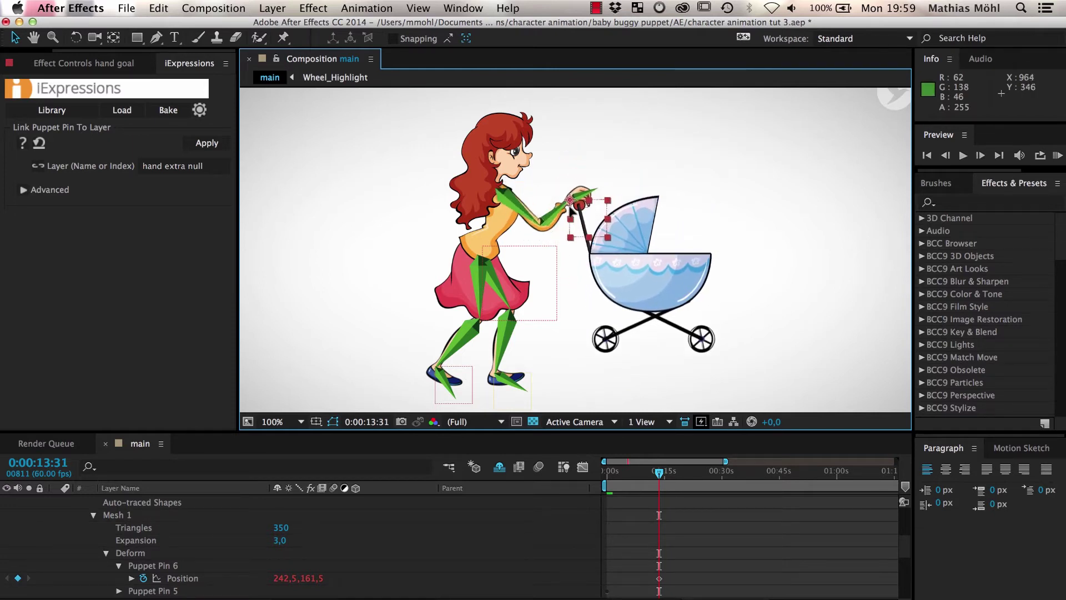
mouse_move(570, 207)
left_mouse_down()
mouse_move(556, 164)
mouse_move(565, 238)
left_mouse_up()
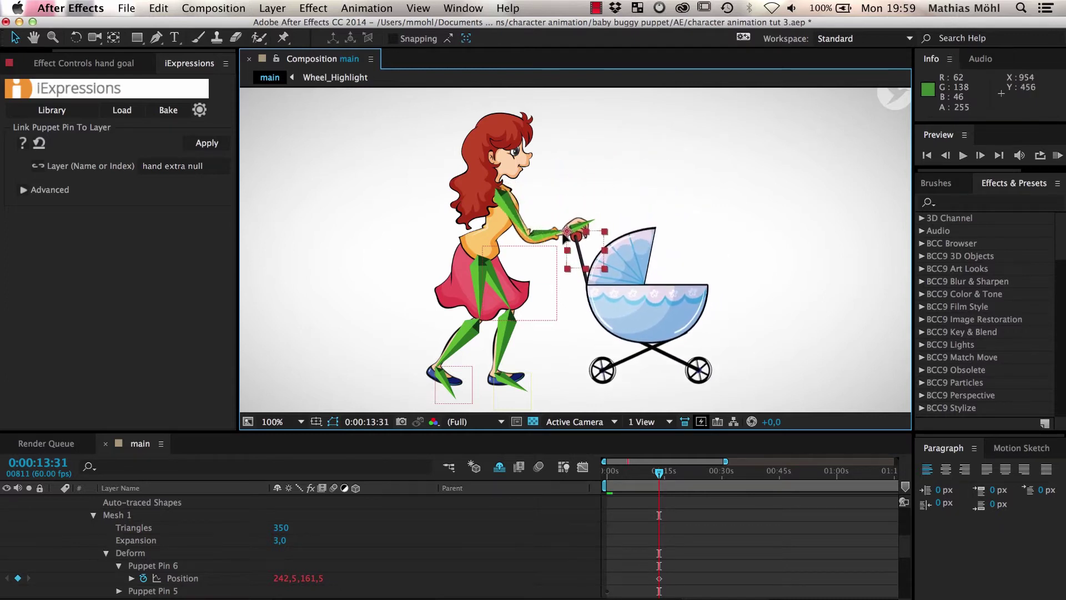
left_click_drag(565, 238, 572, 241)
left_click(456, 371)
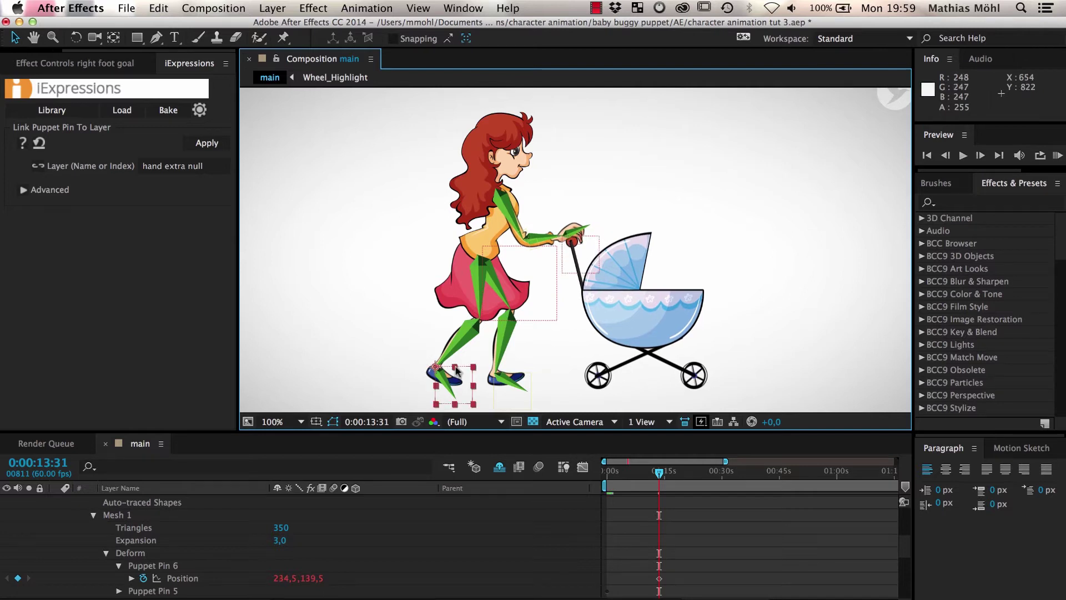
left_click_drag(434, 368, 437, 371)
mouse_move(482, 249)
left_mouse_down()
mouse_move(483, 260)
mouse_move(478, 243)
left_mouse_up()
left_click(182, 476)
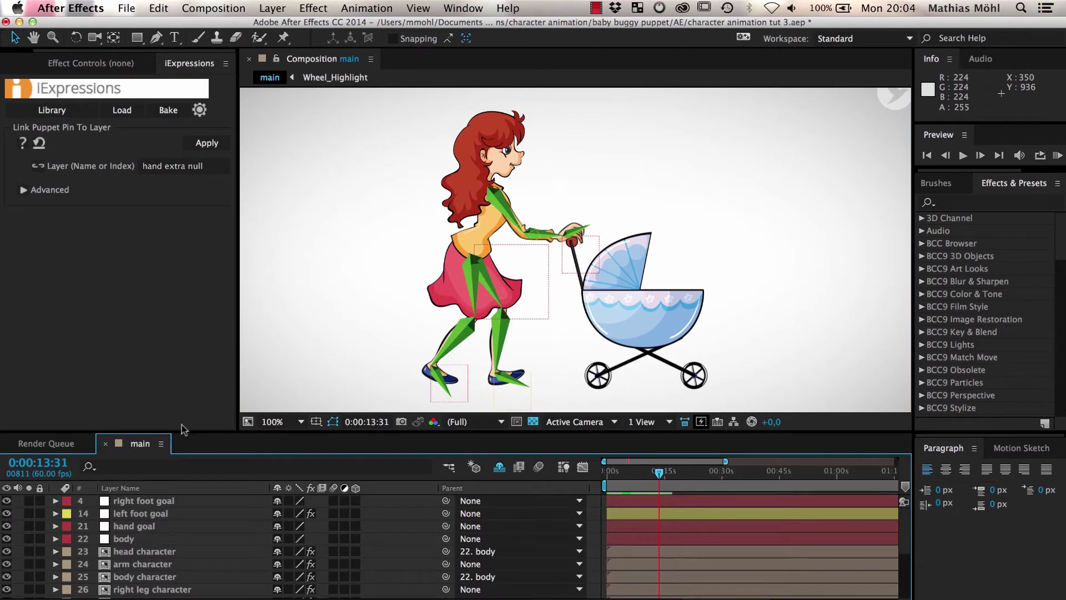
Create a null named 'character master' positioned above the character's head
left_click(274, 8)
mouse_move(279, 26)
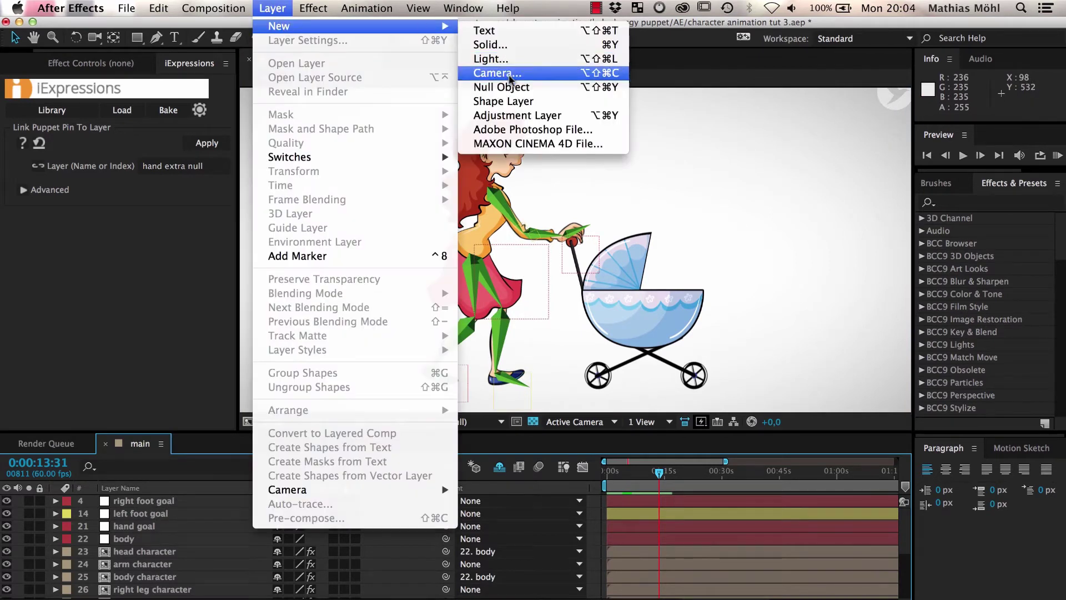
left_click(512, 89)
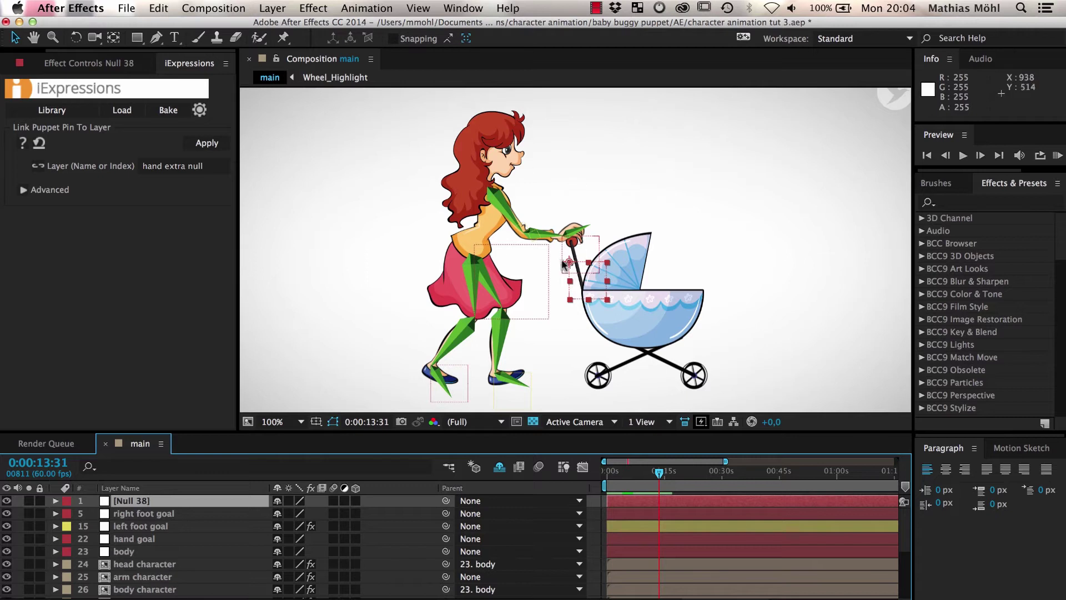
left_click_drag(570, 265, 394, 88)
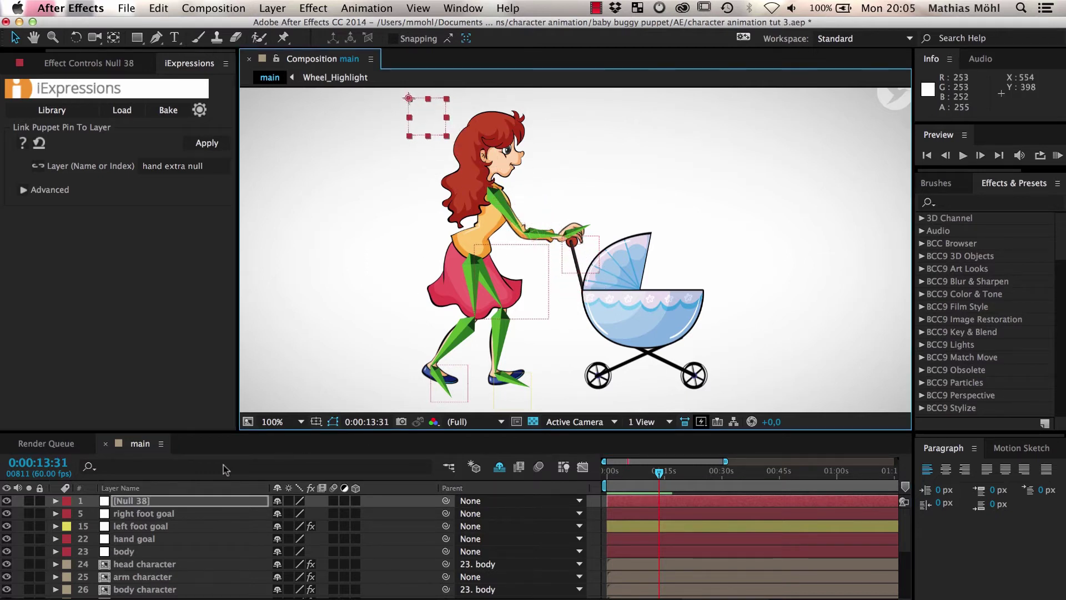
left_click(154, 503)
key("Return")
type("character master")
key("Return")
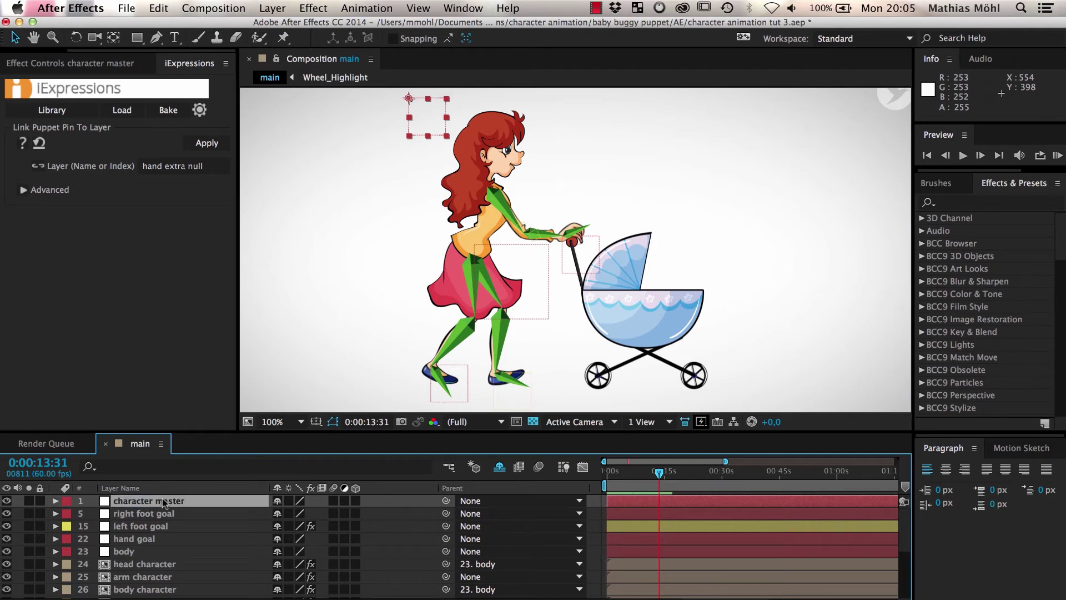
Parent the hand goal, body and both foot goals to character master
left_click(142, 540)
left_click(142, 527, "super")
left_click(142, 514, "super")
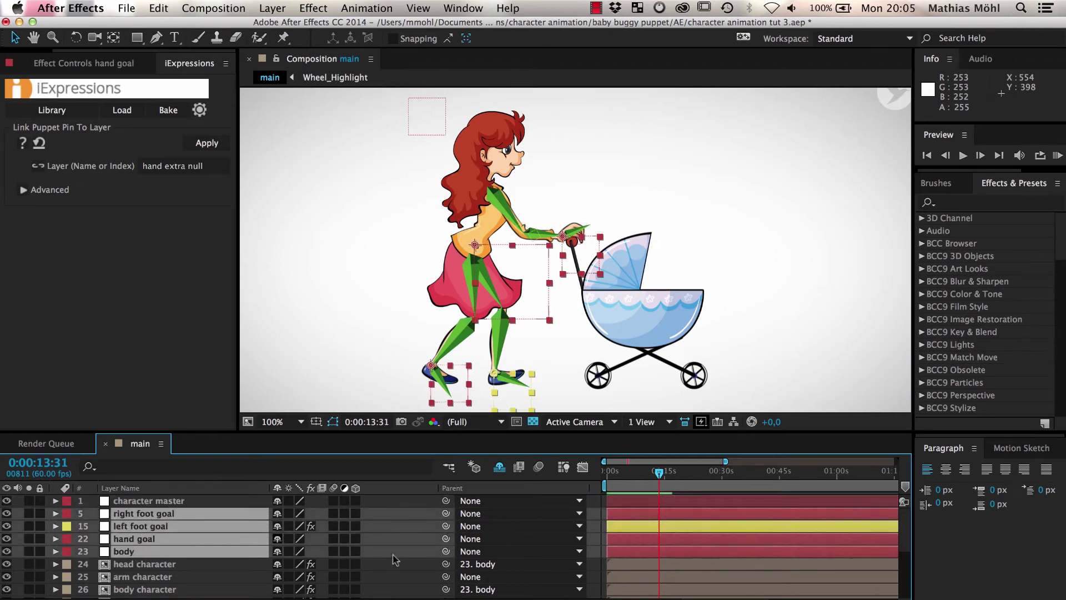
left_click_drag(447, 513, 150, 501)
Test the rig by pushing the body and moving the whole character via the master
left_click(480, 254)
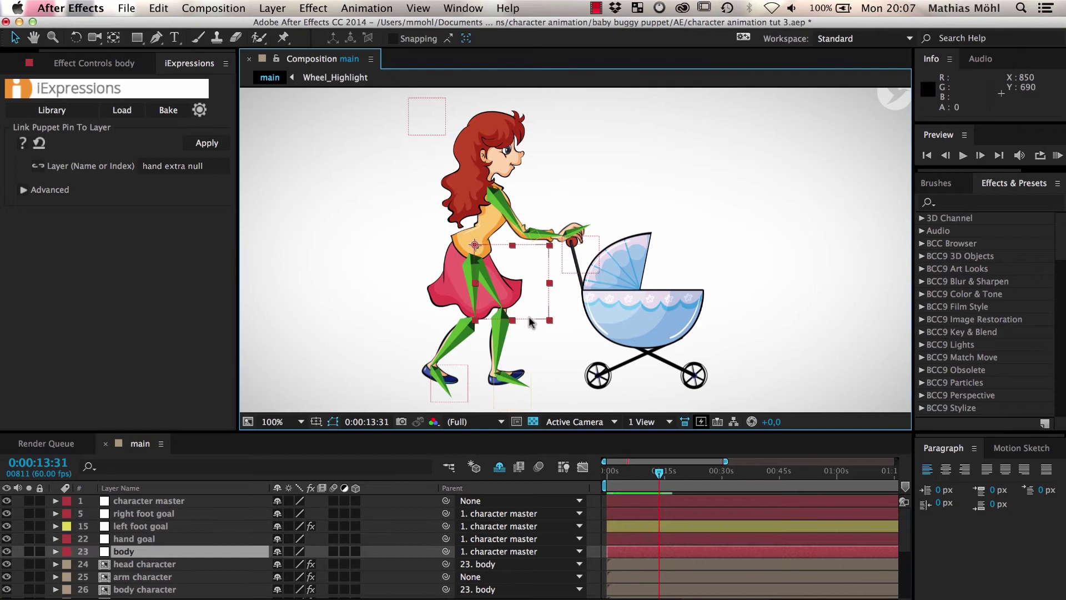
left_click_drag(480, 253, 492, 271)
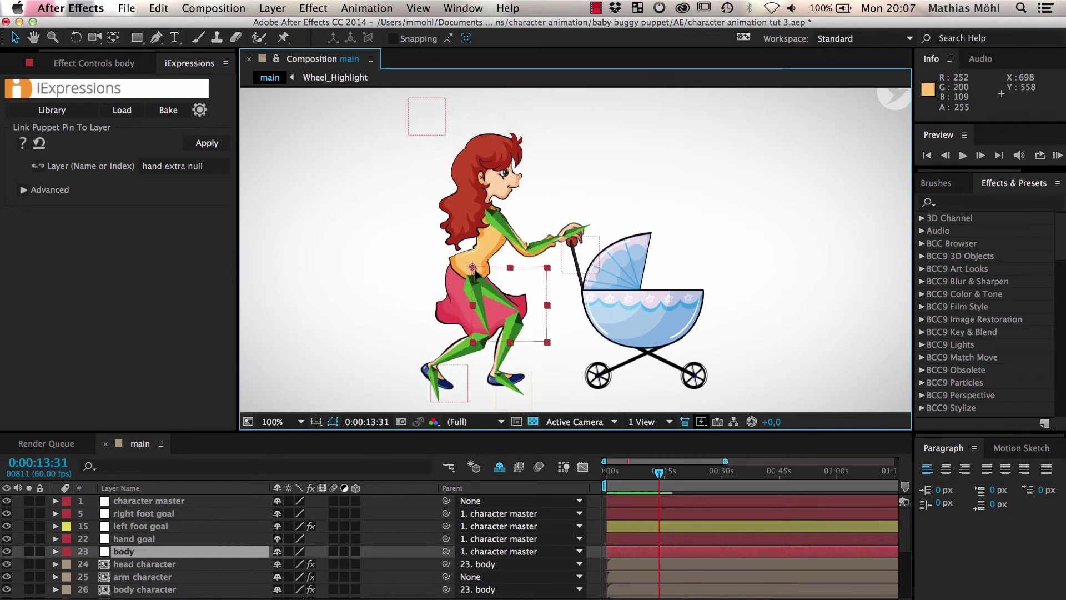
left_click_drag(492, 270, 475, 240)
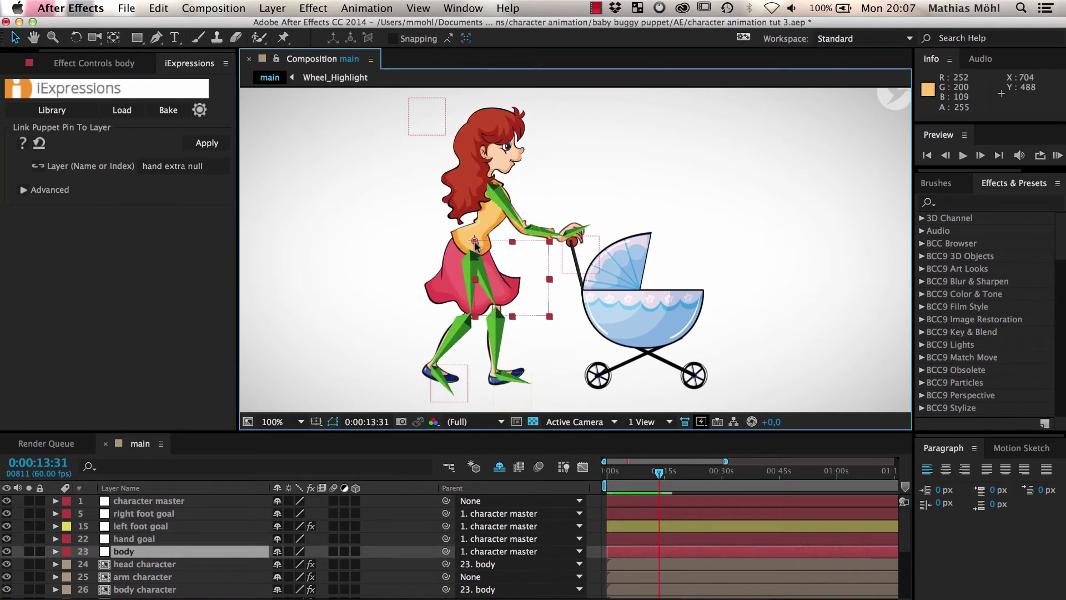
mouse_move(411, 116)
left_mouse_down()
mouse_move(405, 142)
mouse_move(408, 116)
left_mouse_up()
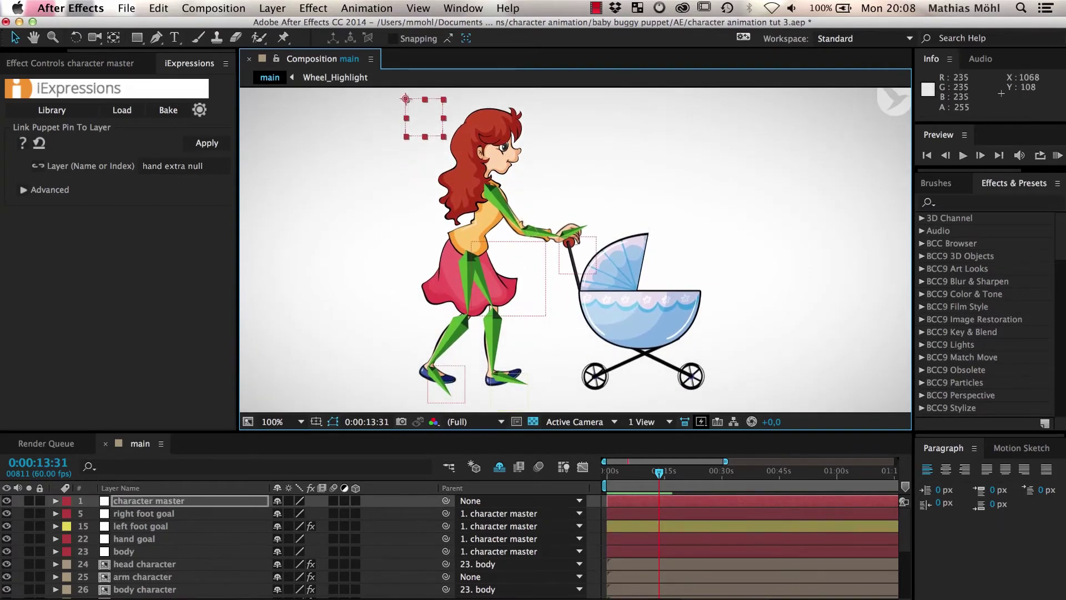
Keyframe the character master's position from the left edge to the right side
left_click(179, 504)
key("p")
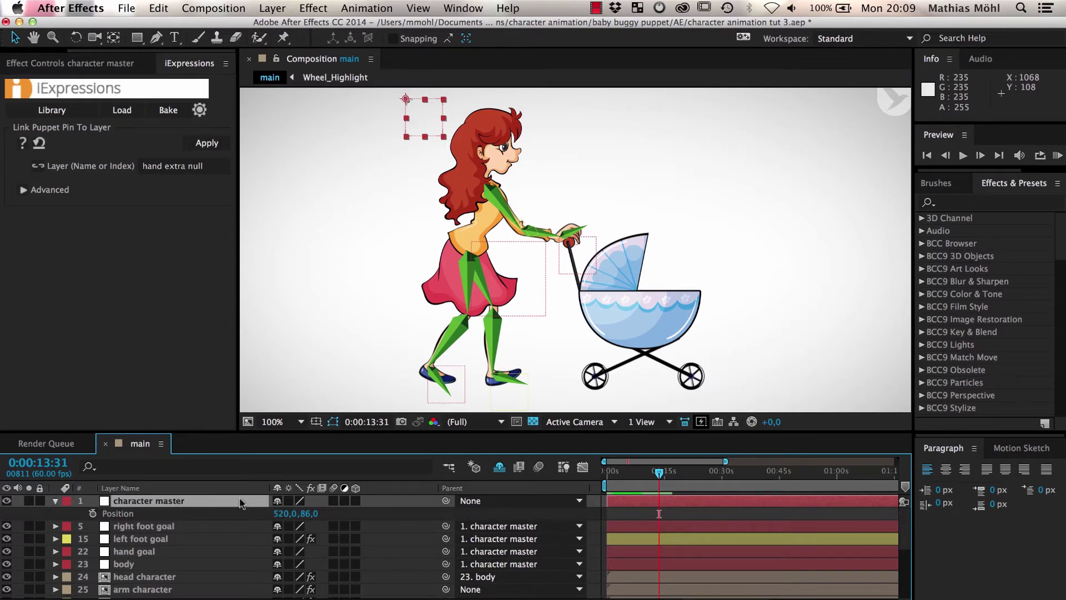
key("Home")
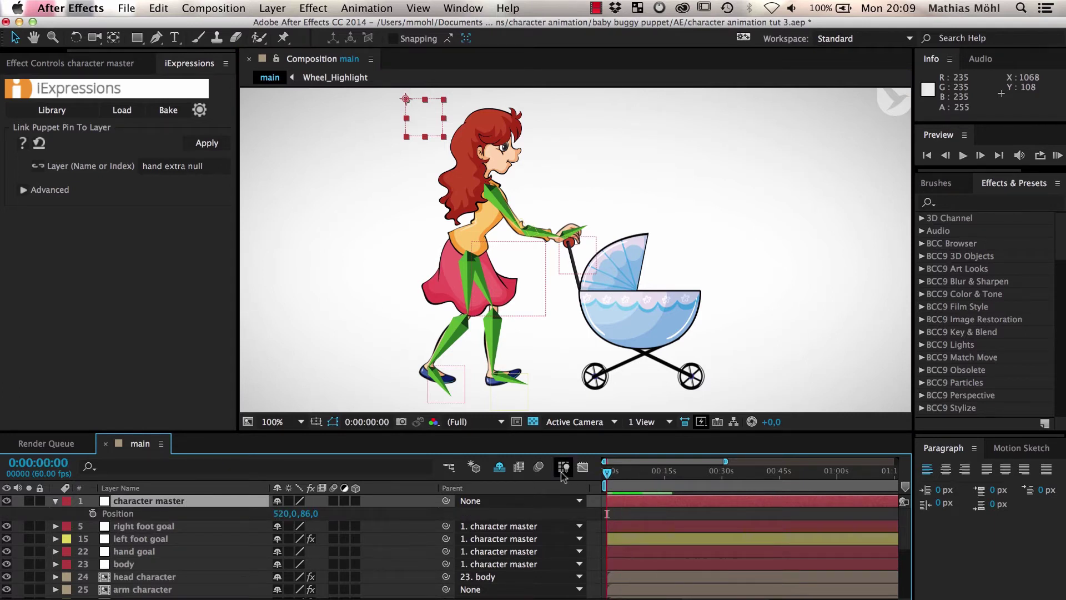
key("comma")
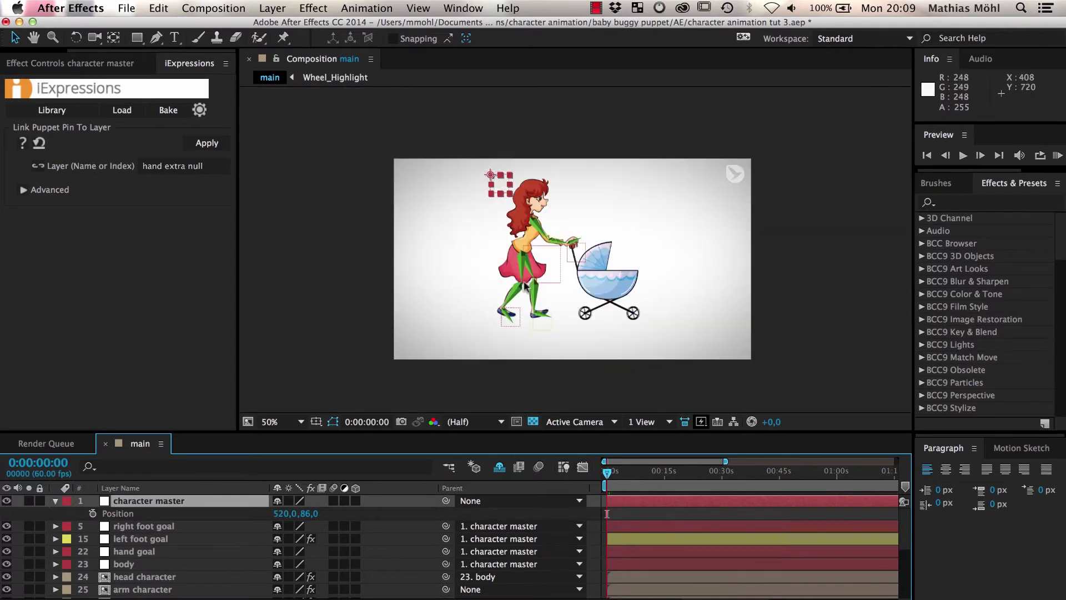
left_click_drag(487, 177, 416, 196)
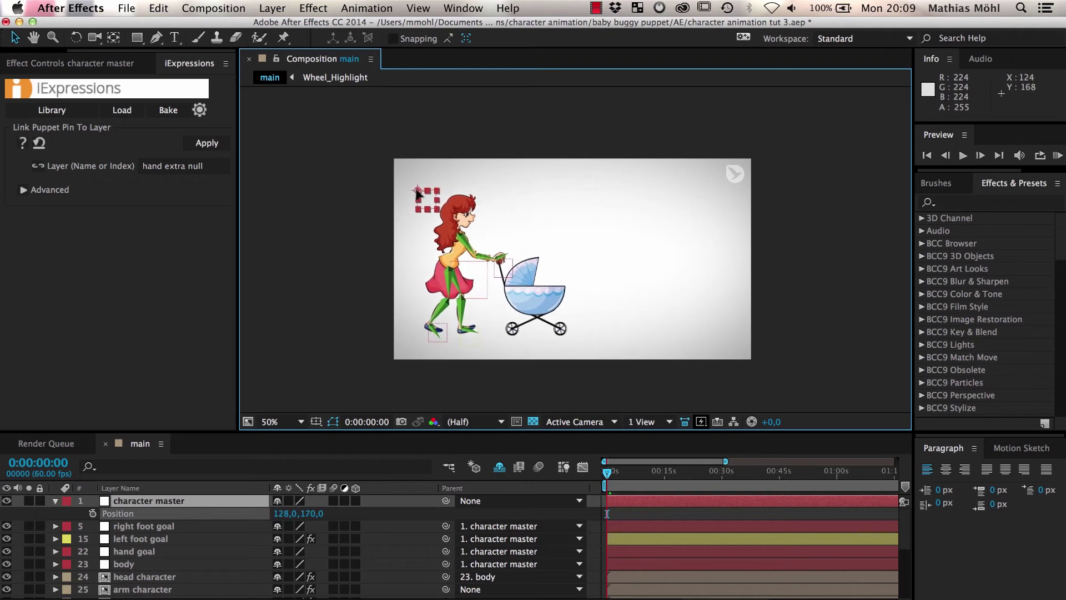
left_click(93, 514)
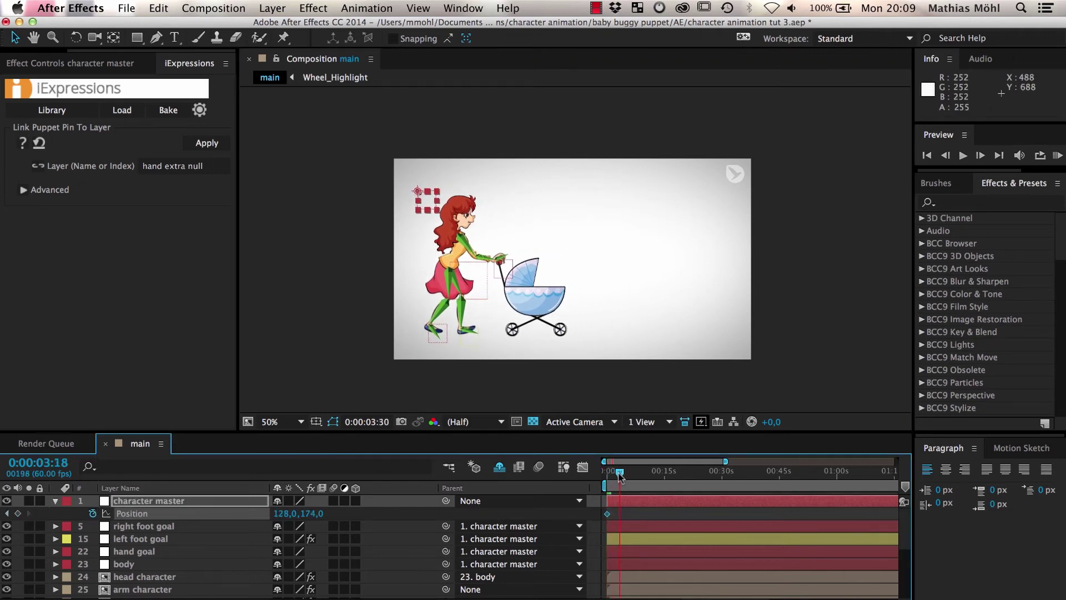
left_click_drag(420, 199, 586, 199)
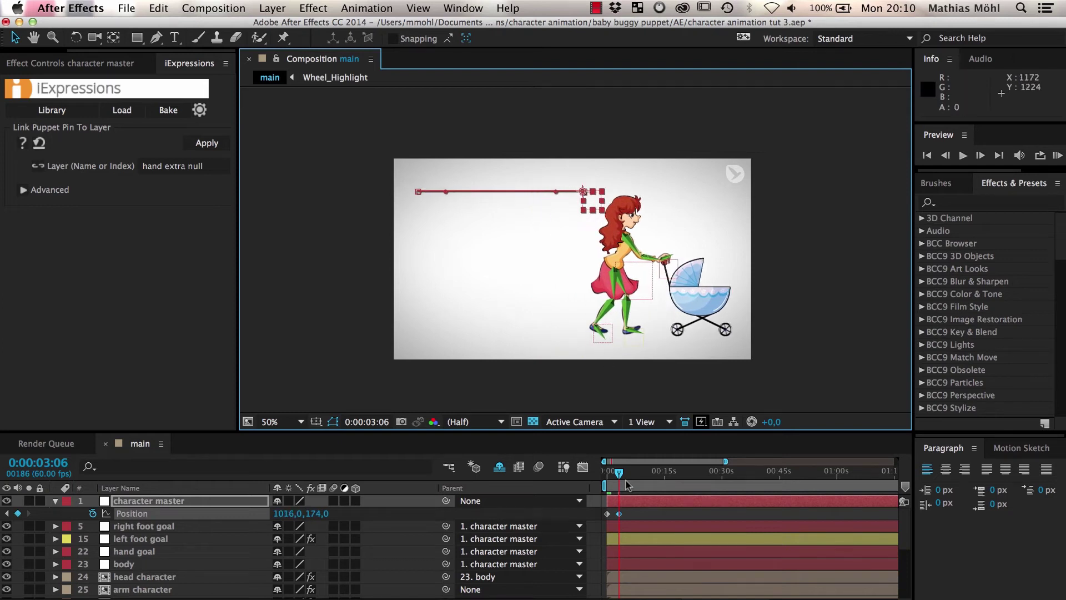
Load the Walk Cycle expression from the iExpressions library
left_click(51, 109)
type("walk")
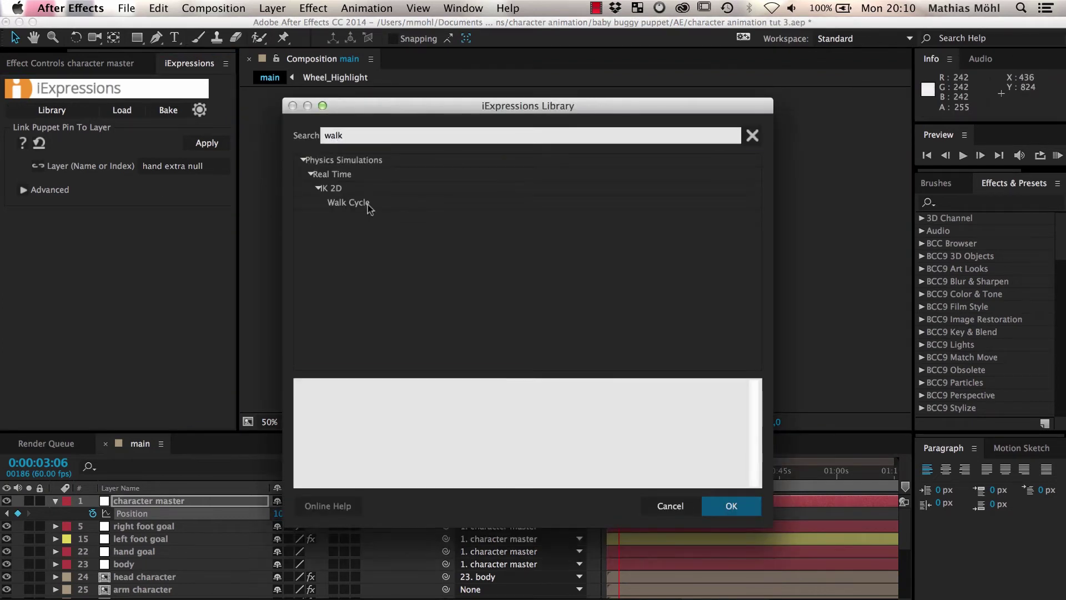
left_click(358, 202)
left_click(727, 506)
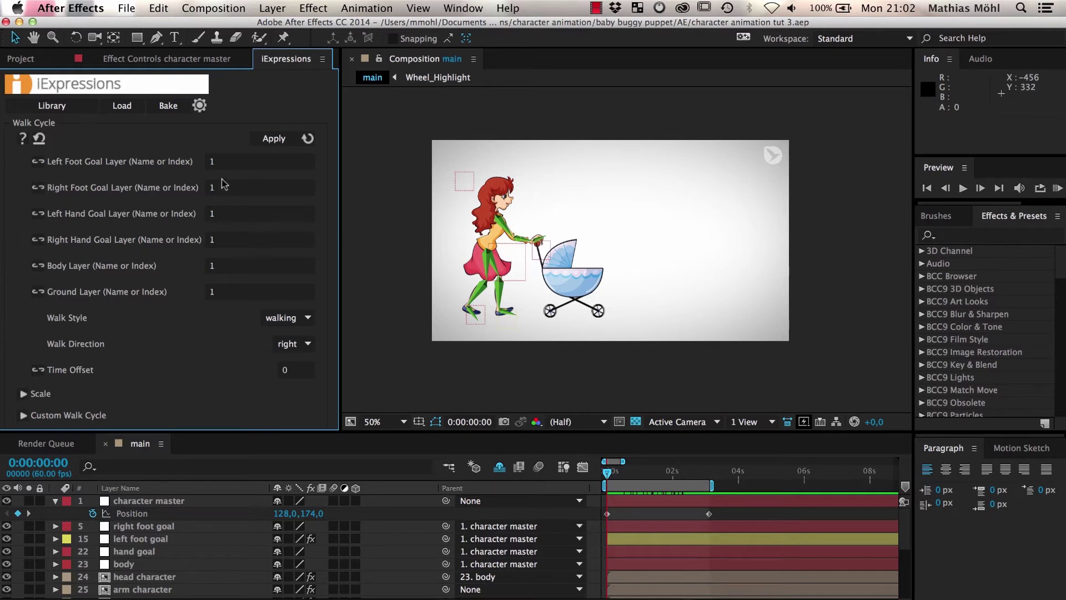
Enter 'left foot goal', 'right foot goal' and 'body' in the Walk Cycle layer fields
left_click(221, 163)
type("left foot goal")
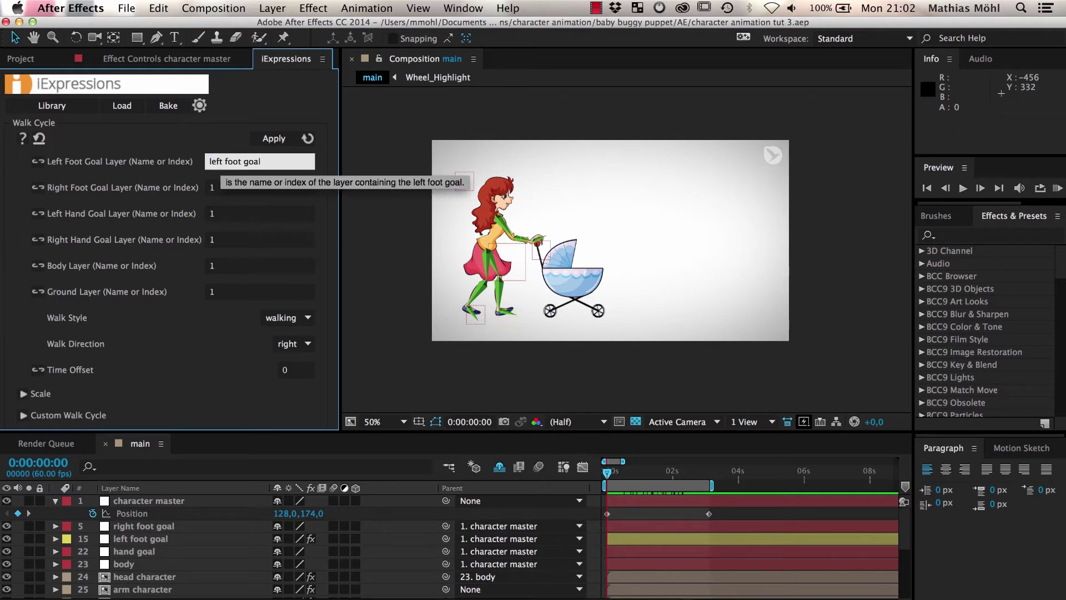
key("Tab")
type("r")
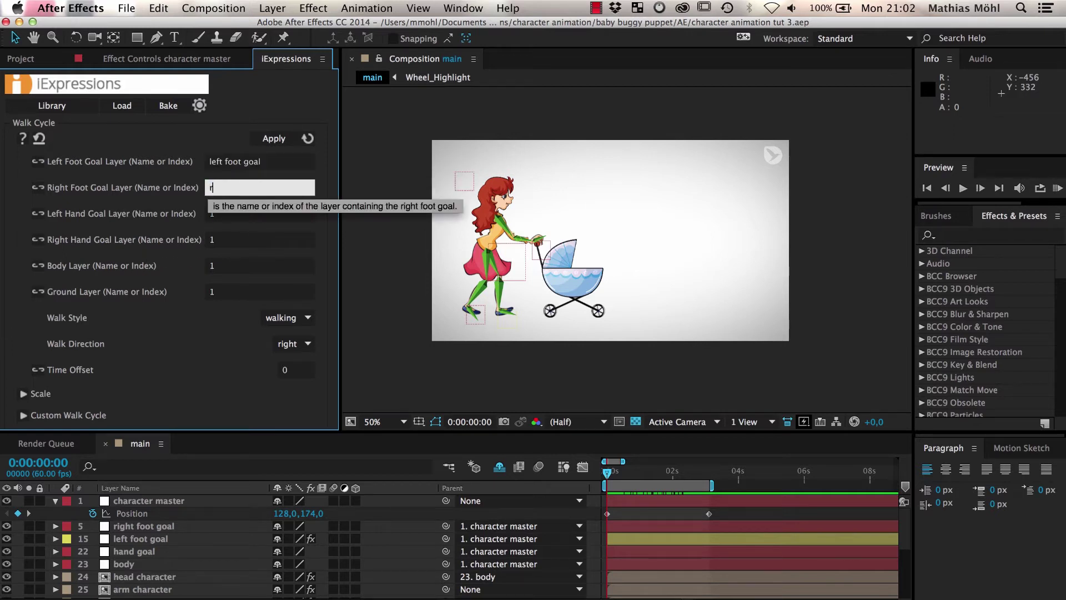
left_click(220, 266)
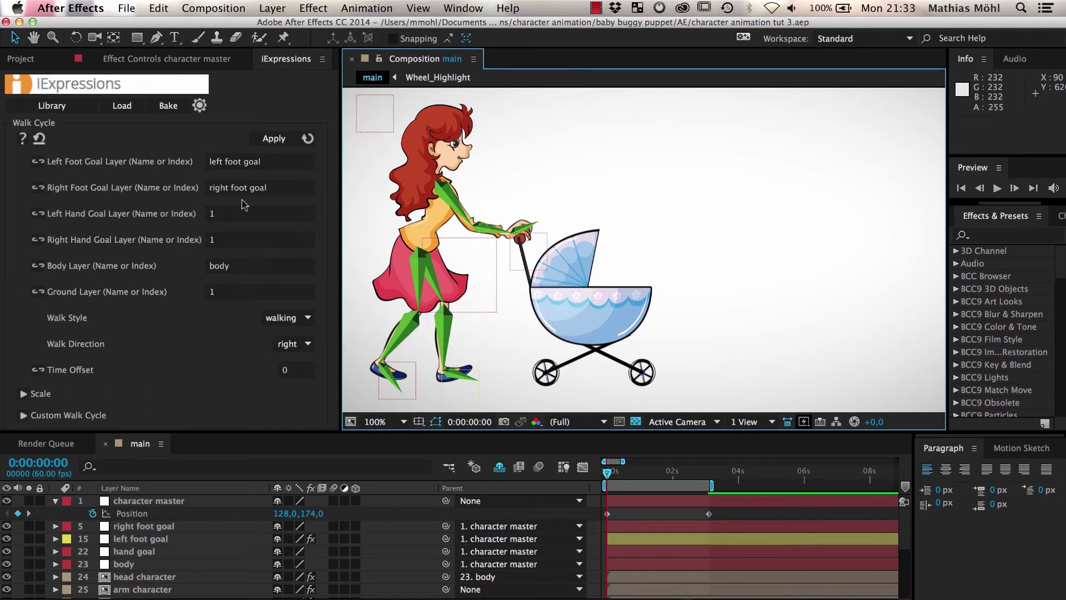
Create a new solid and move it down to the bottom edge of the frame
left_click(272, 8)
mouse_move(280, 25)
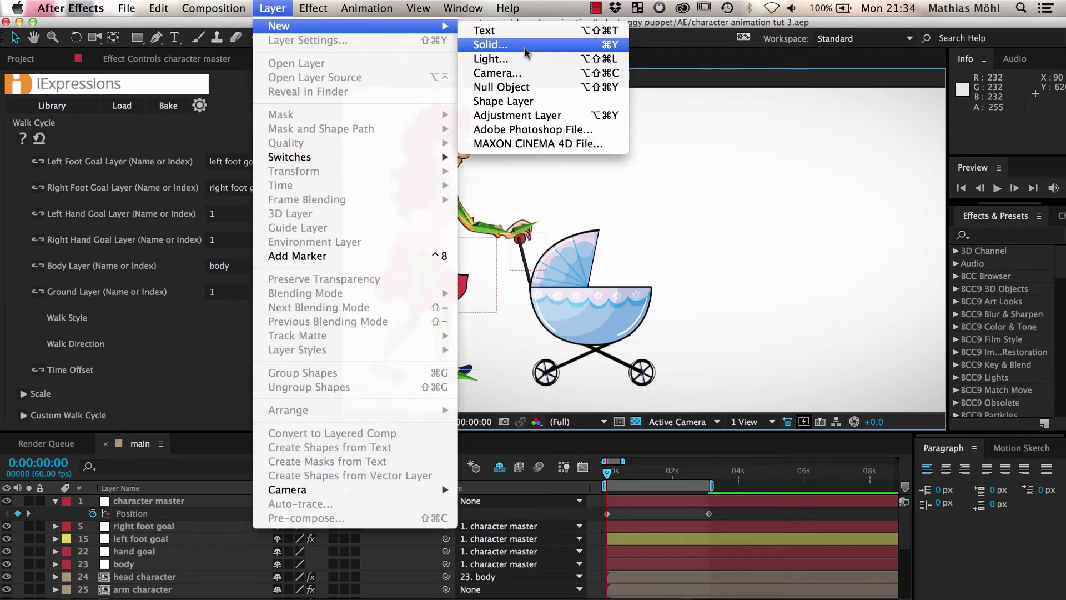
left_click(526, 53)
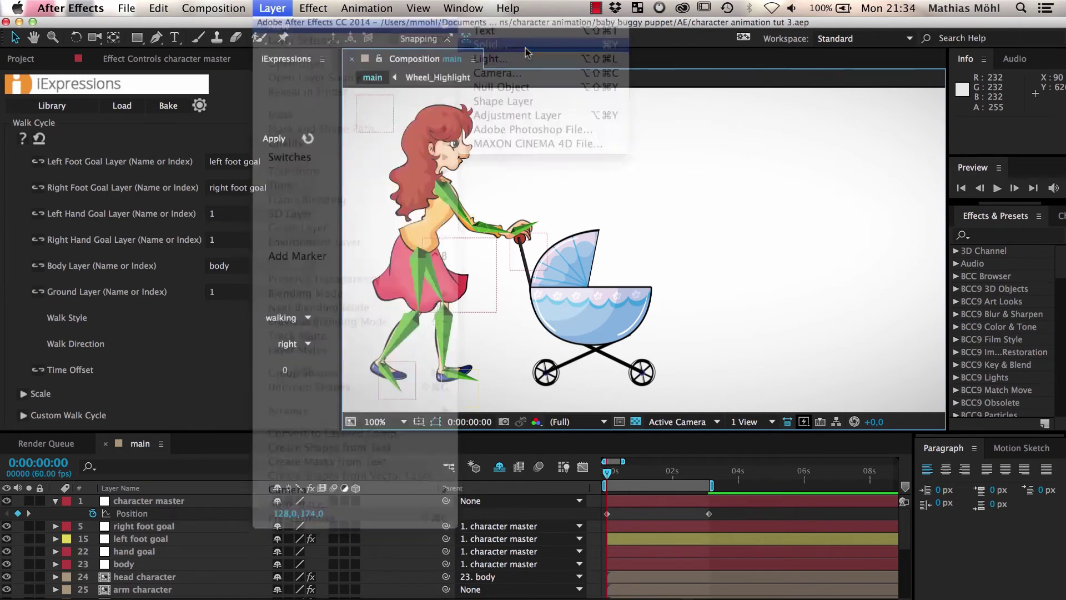
left_click(724, 460)
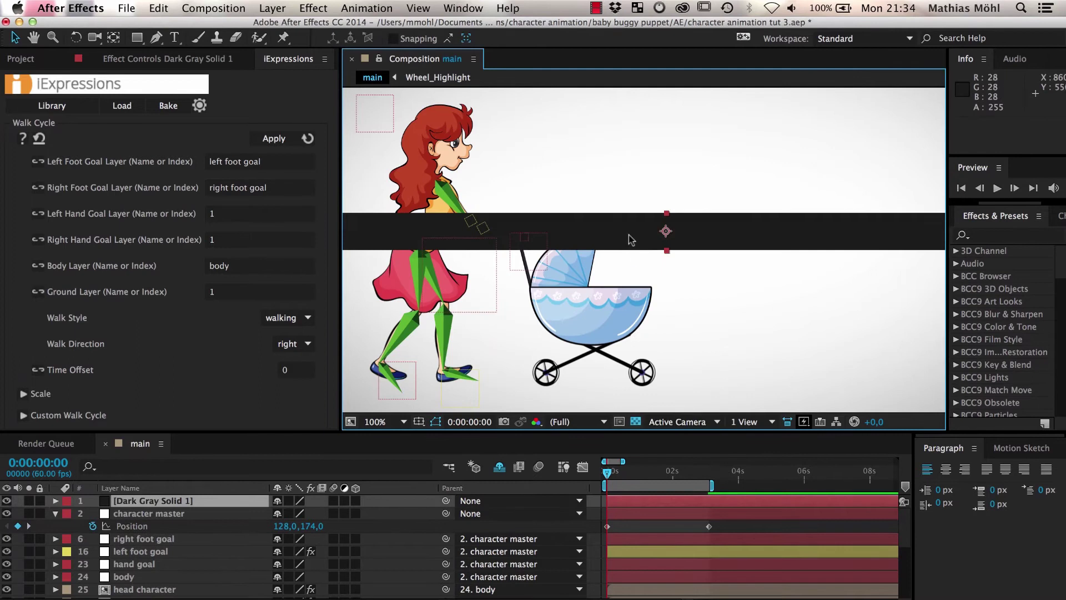
left_click_drag(631, 238, 614, 403)
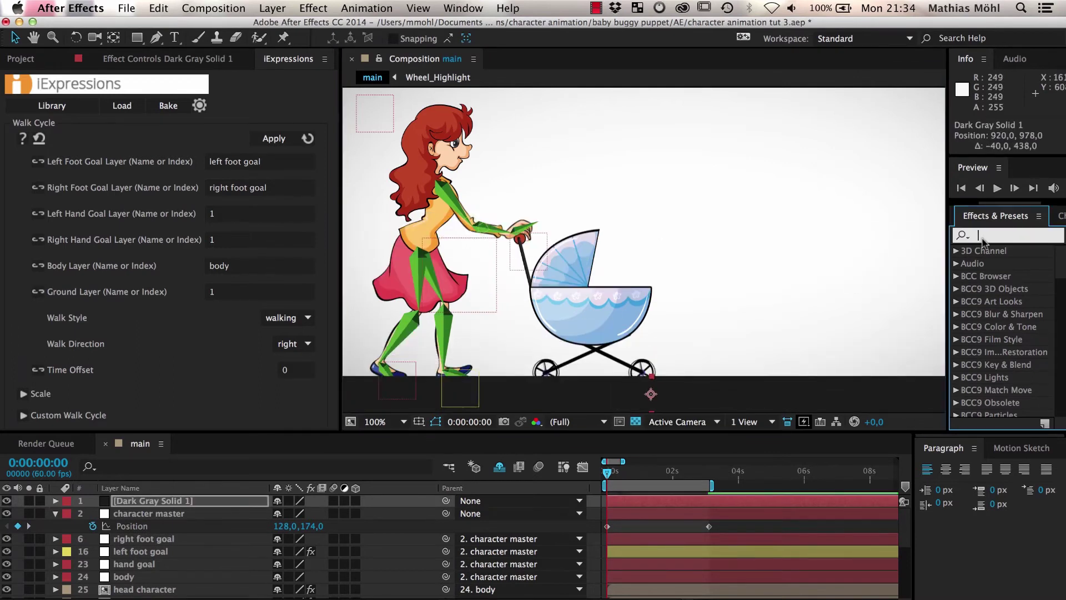
Apply Checkerboard to the solid, send it to the back, and name it 'ground'
left_click(999, 235)
type("checker")
left_click_drag(1015, 289, 763, 397)
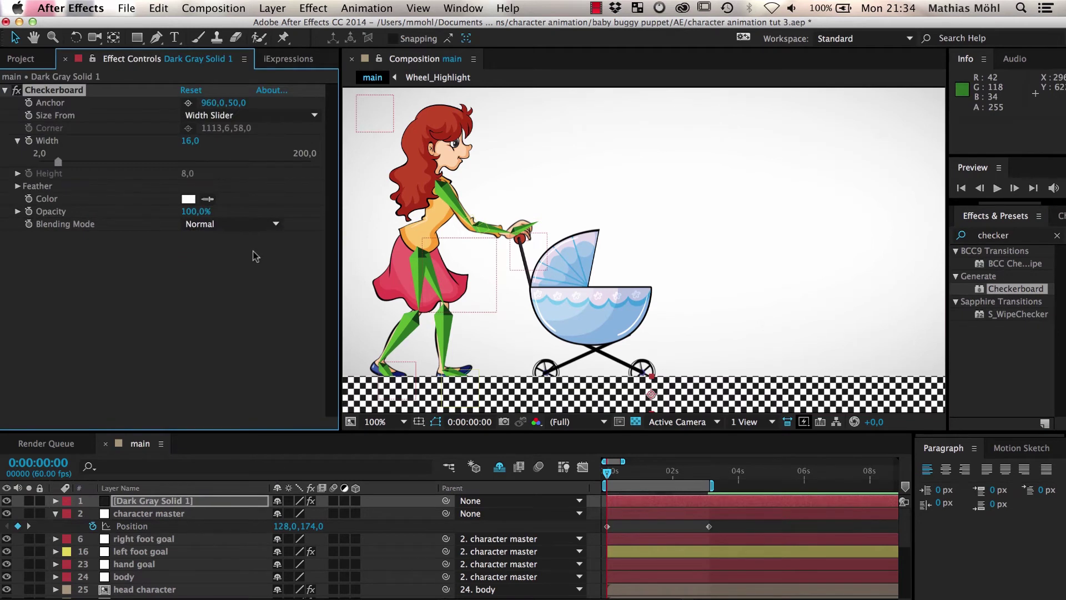
key("ctrl+shift+bracketleft")
key("Return")
type("ground")
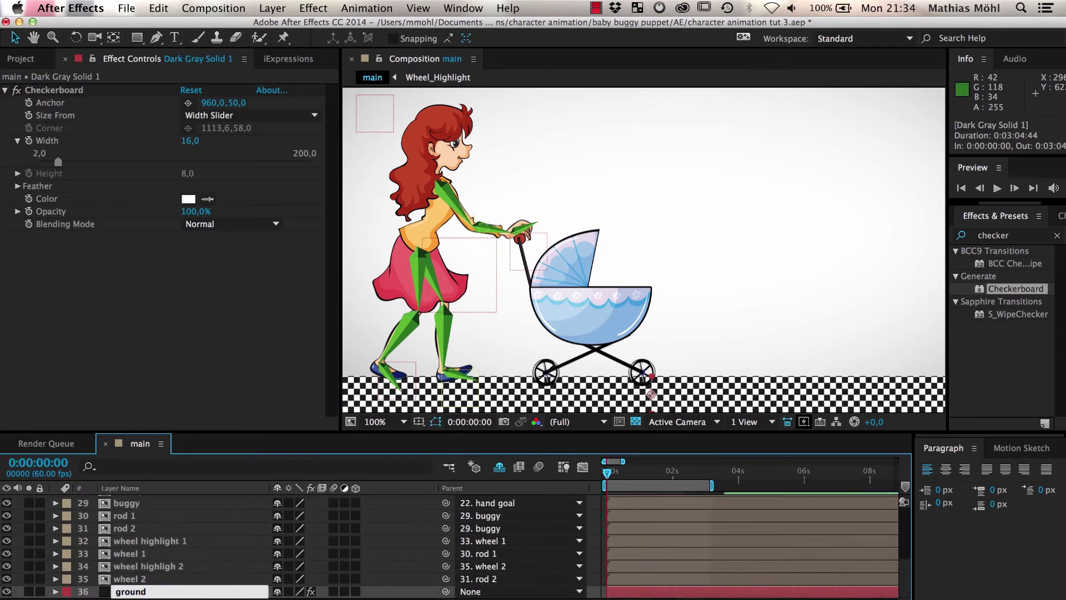
key("Return")
left_click(247, 58)
left_click(250, 292)
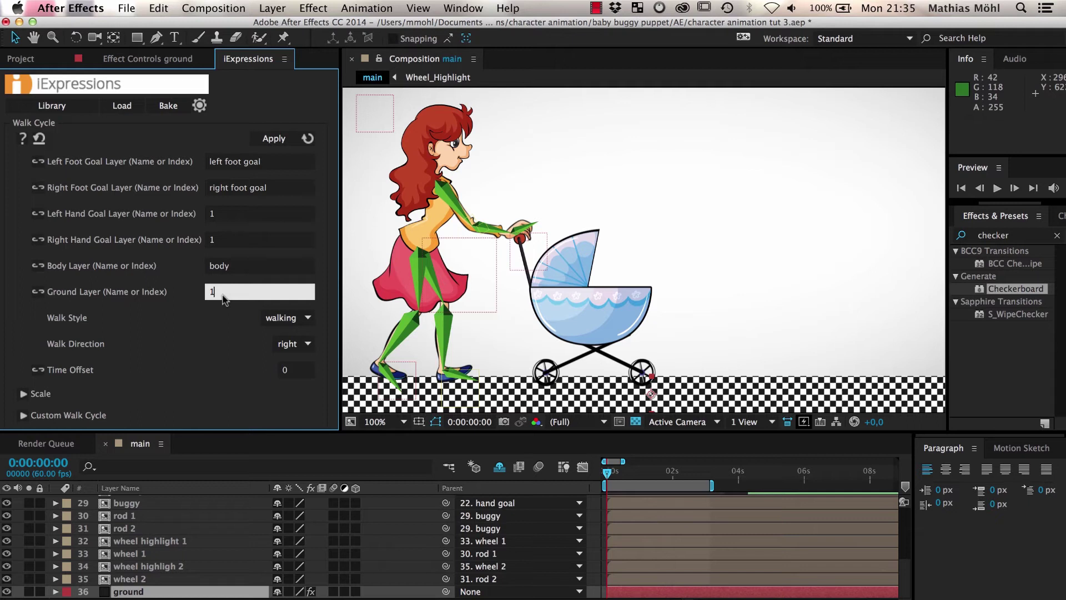
type("ground")
Enter 'ground' as the Ground Layer and reposition the right foot goal
key("Return")
scroll(151, 534, "up", 10)
left_click(144, 526)
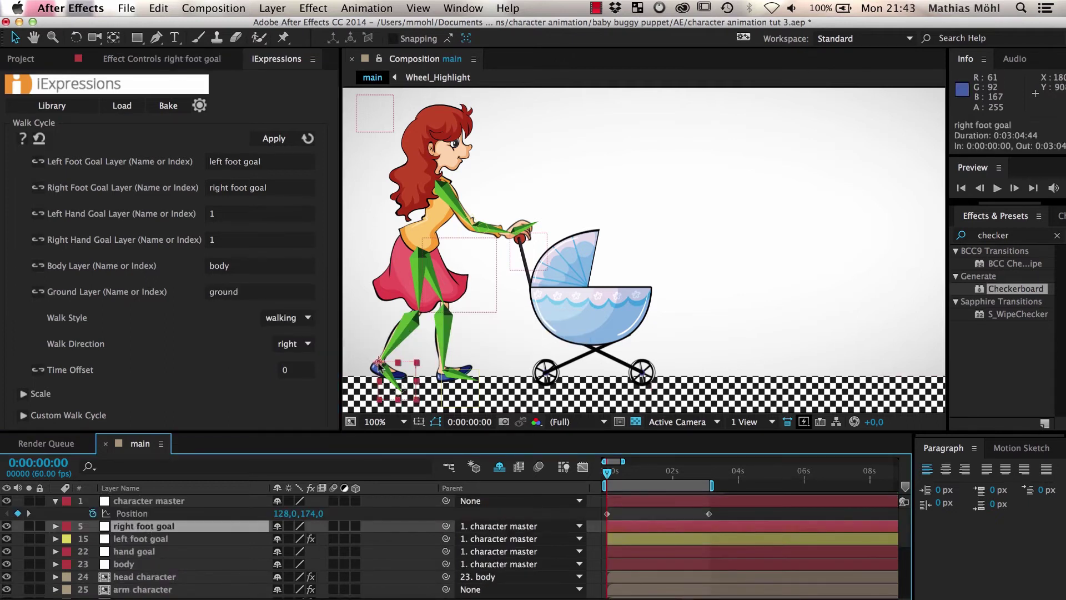
left_click_drag(392, 368, 447, 387)
key("Return")
Apply the Walk Cycle to the right foot goal, left foot goal and body layers
left_click(142, 538)
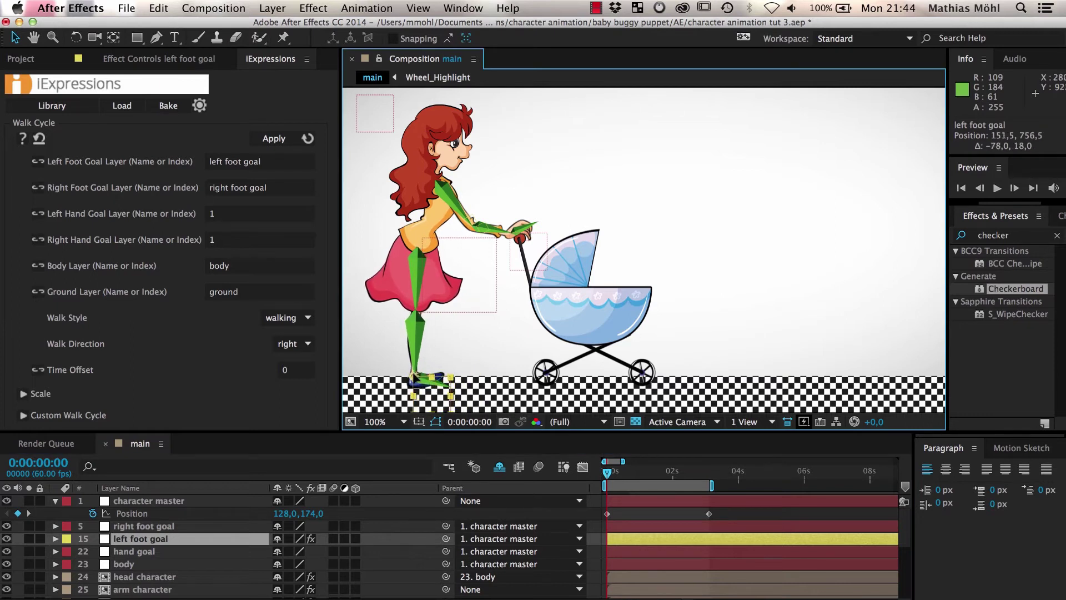
left_click(153, 525)
left_click(142, 539, "super")
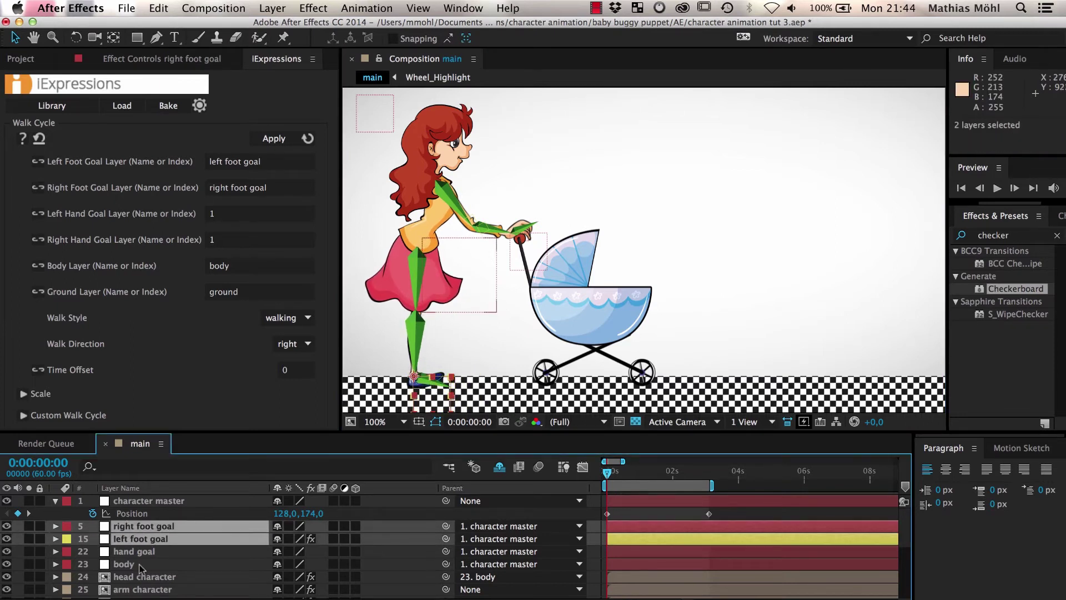
left_click(142, 564, "super")
left_click(275, 138)
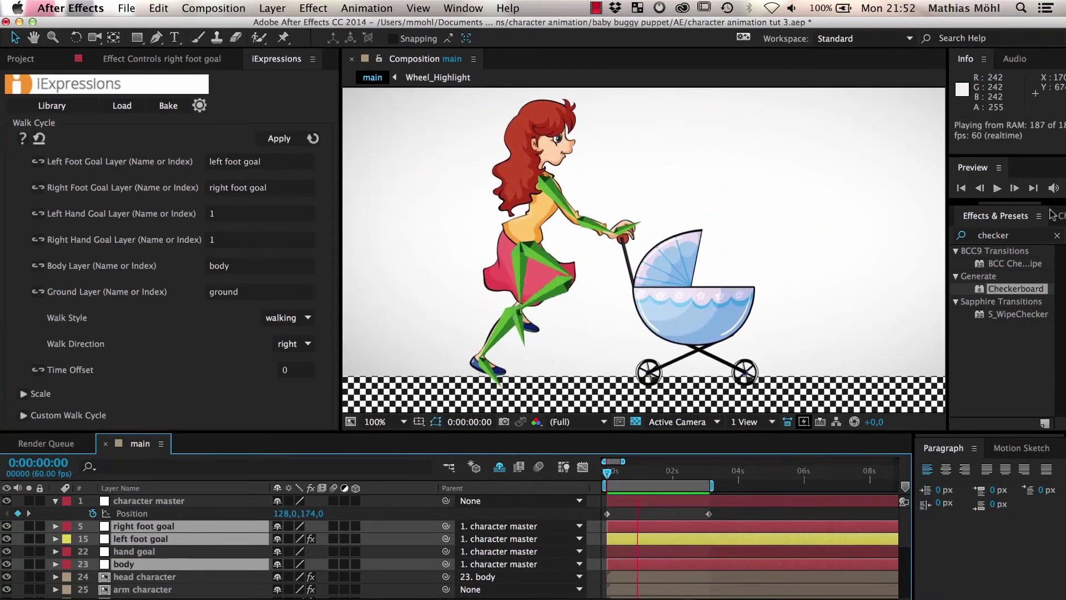
left_click(275, 58)
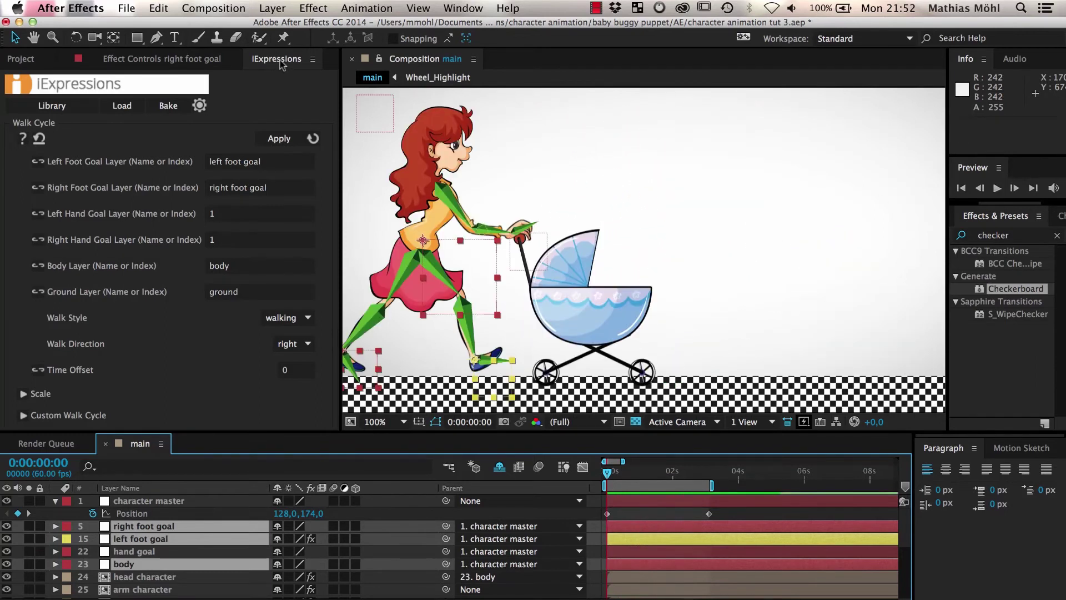
Float and enlarge the Walk Cycle settings panel and expand its Scale settings
left_click_drag(281, 60, 56, 33)
left_click_drag(130, 417, 126, 491)
left_click(25, 381)
Set Foot Movement to 20 by 20 and Body Movement to 20 by 20, apply, and preview
left_click(257, 405)
type("20")
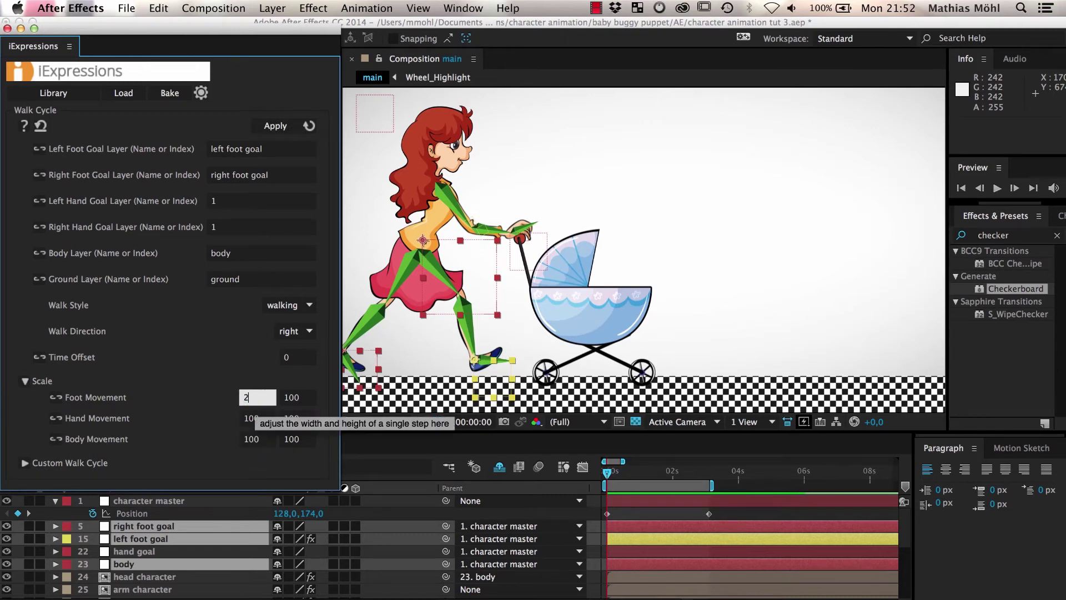
left_click(289, 401)
type("0")
left_click(250, 439)
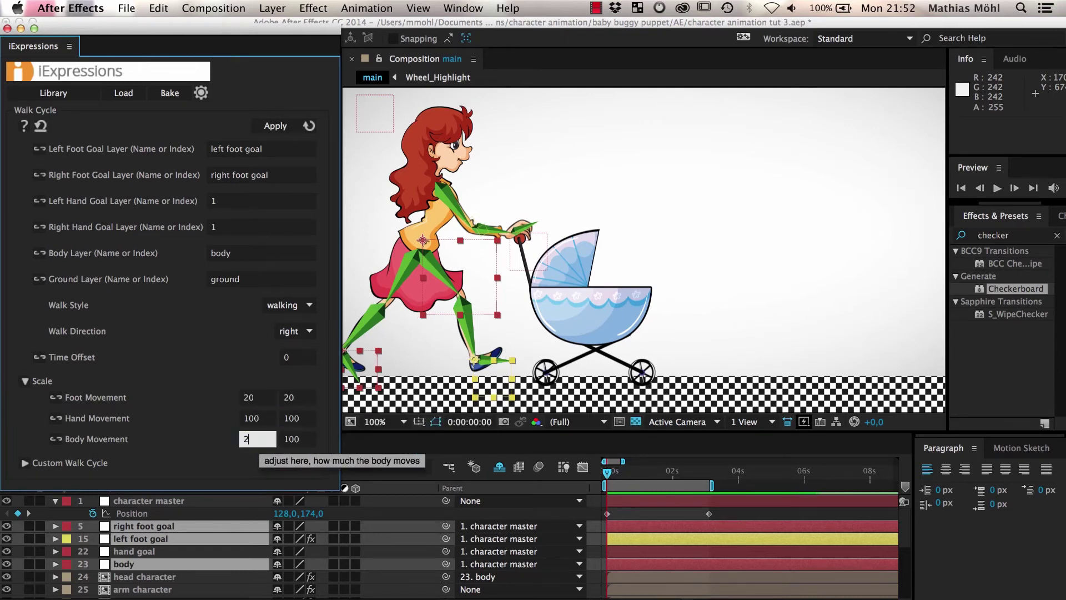
type("20")
left_click(292, 439)
type("2")
key("Return")
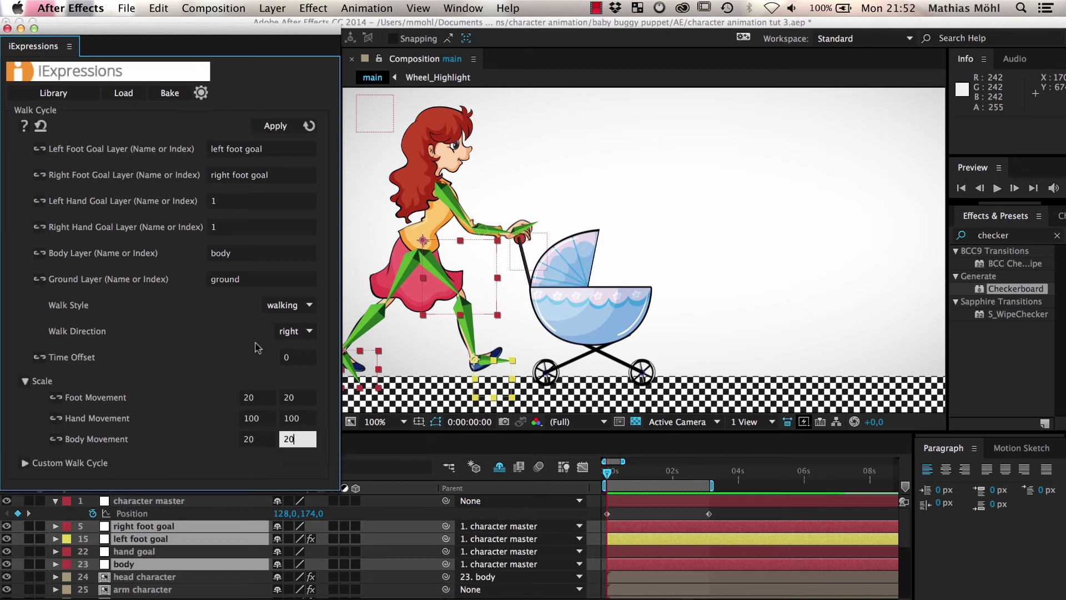
left_click(281, 129)
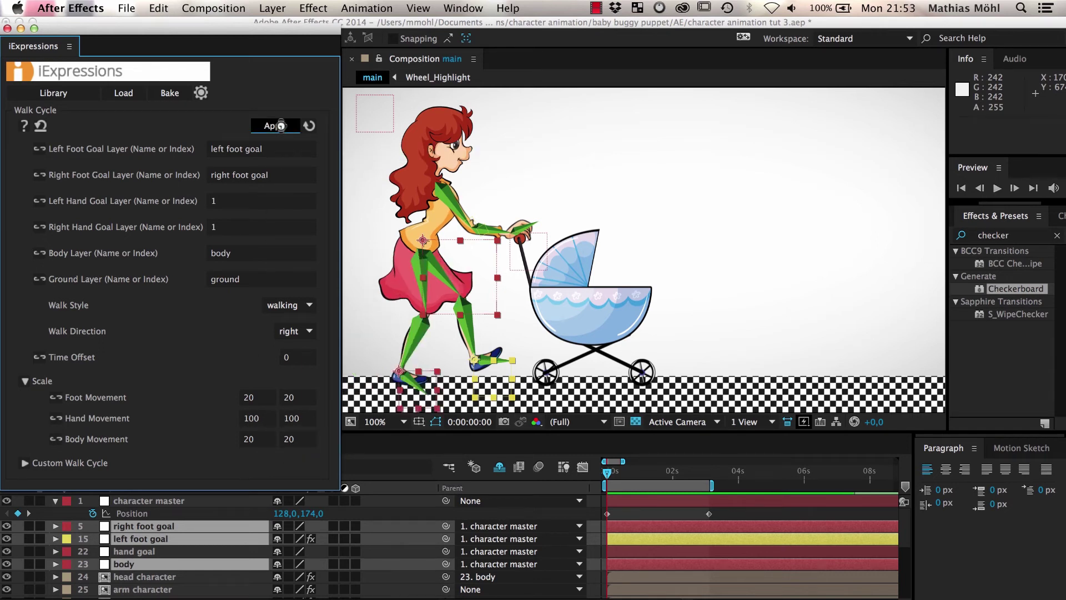
key("space")
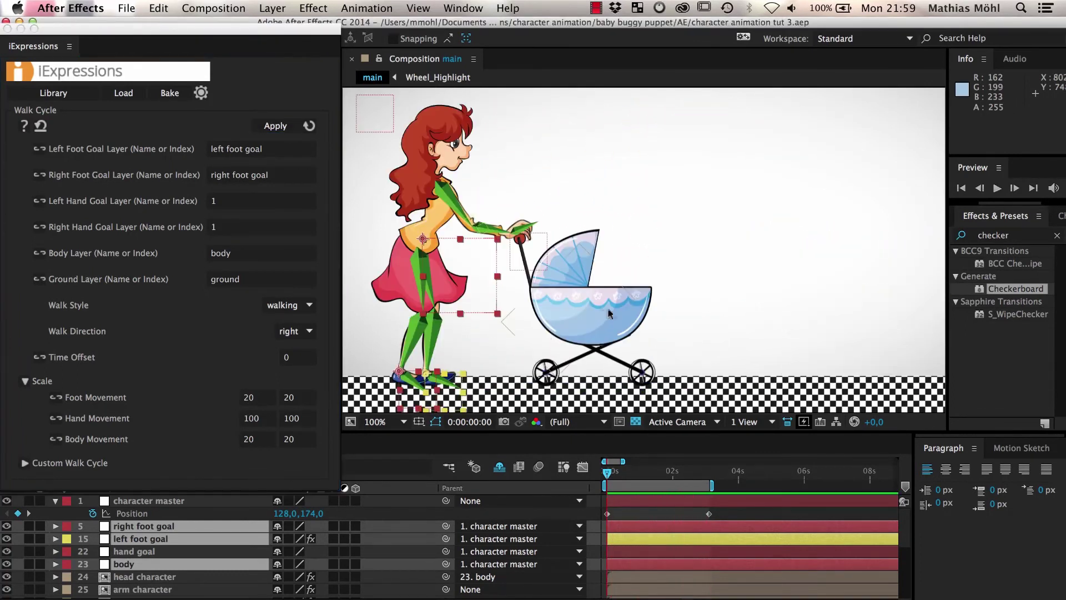
Try a taller foot step height, reapply the walk, and preview it
key("space")
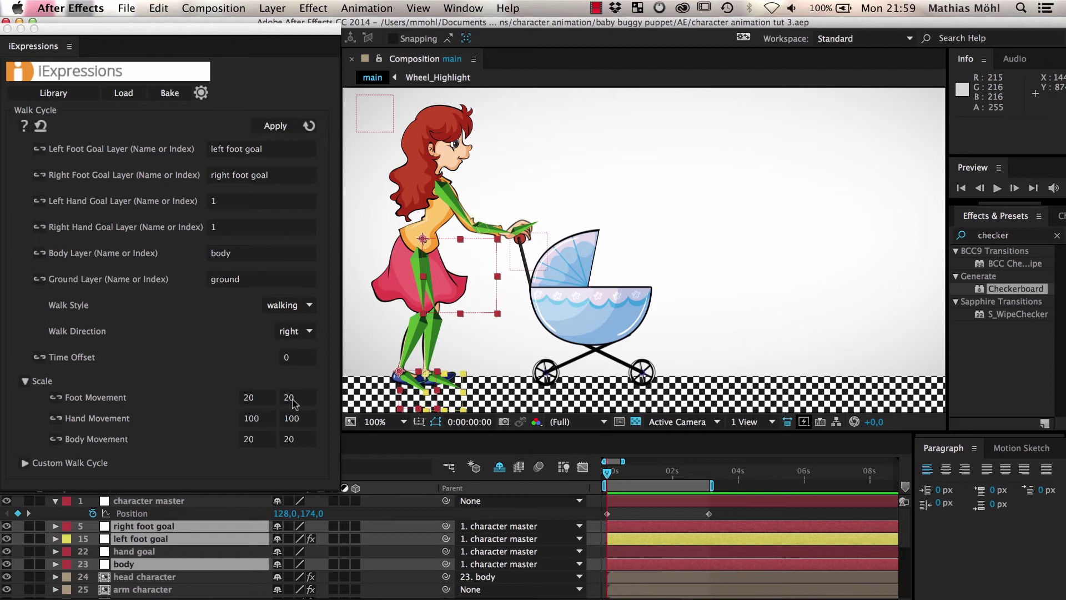
left_click(290, 397)
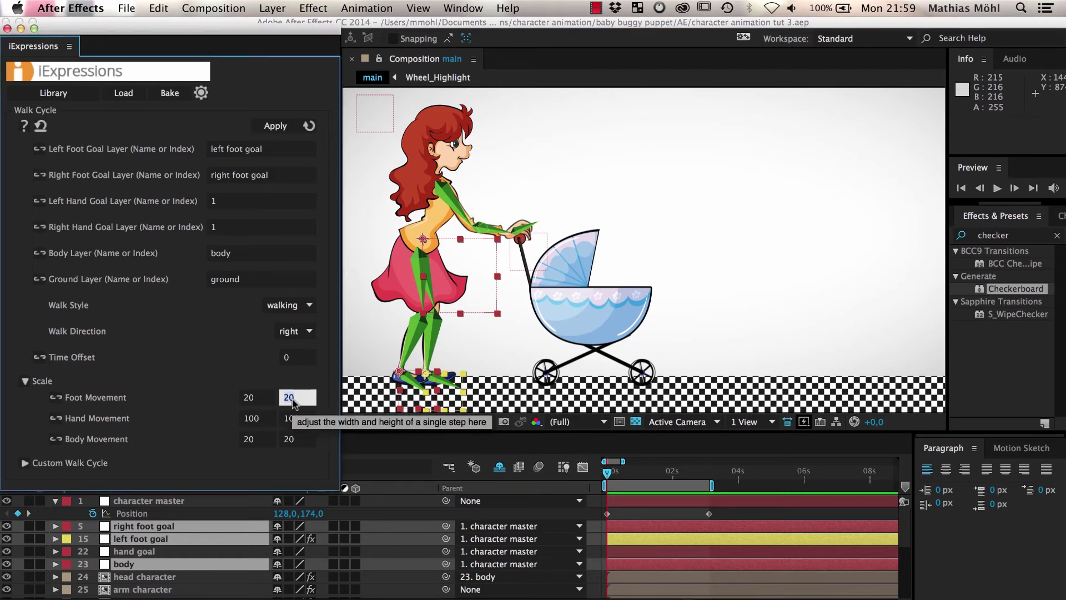
type("40")
left_click(277, 126)
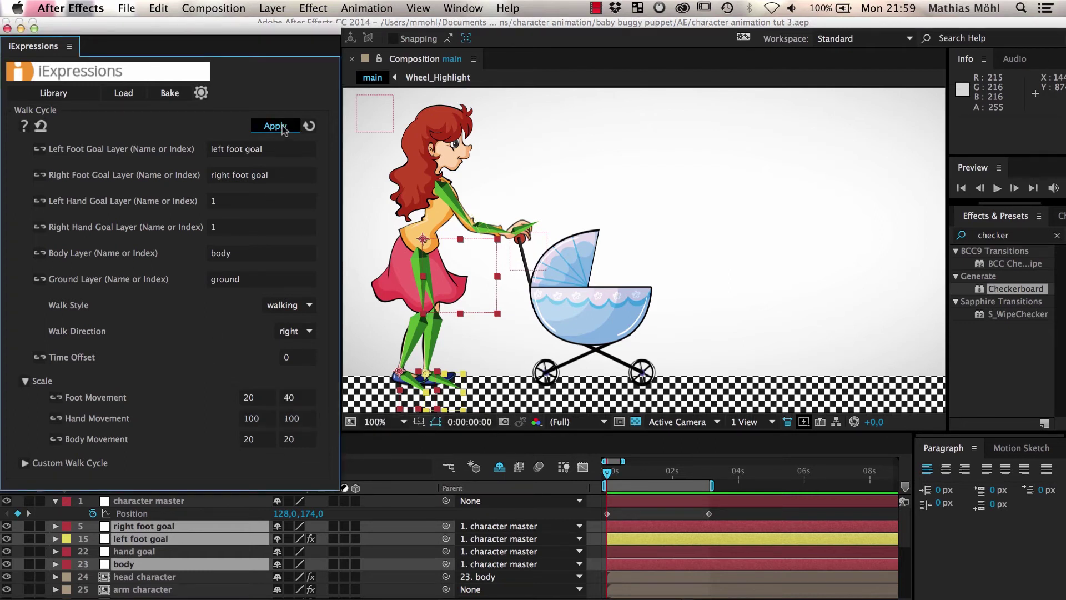
key("space")
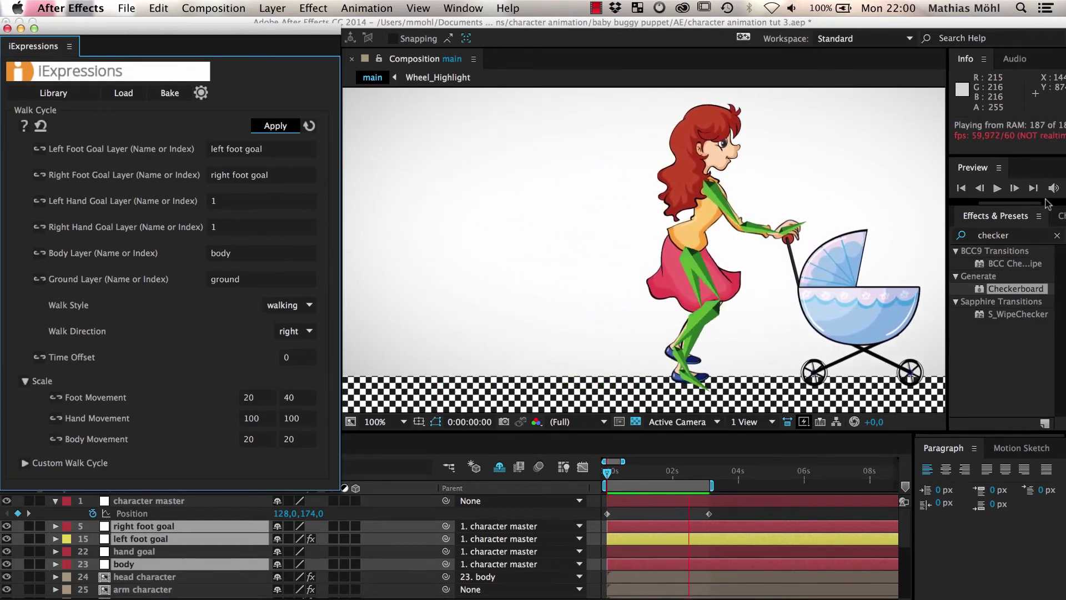
Lower the step height to 5, reapply and preview, then enable automatic reapplying
left_click(288, 398)
type("5")
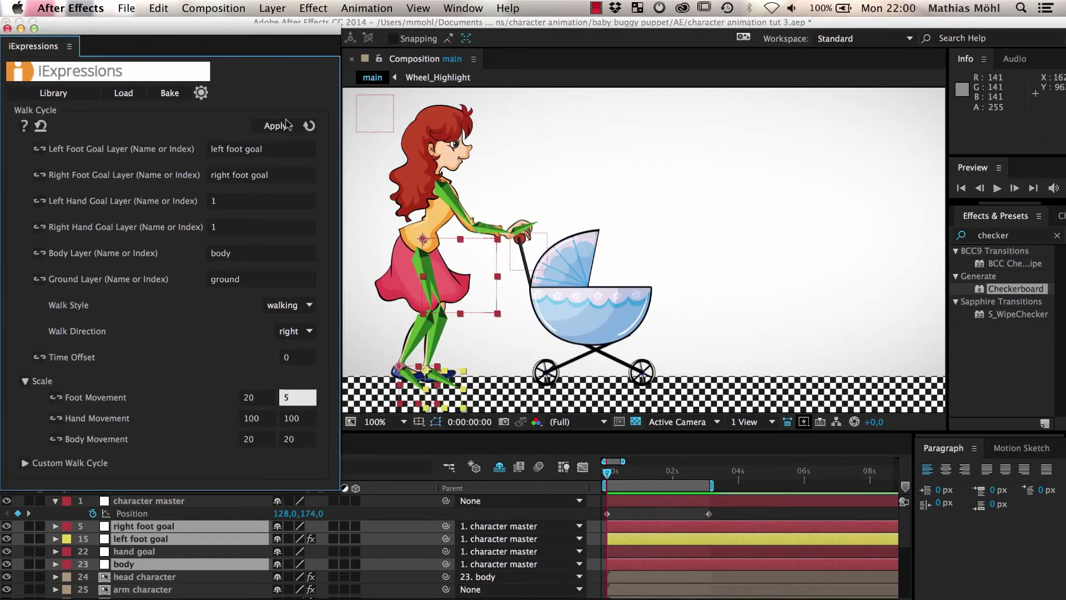
left_click(281, 129)
key("space")
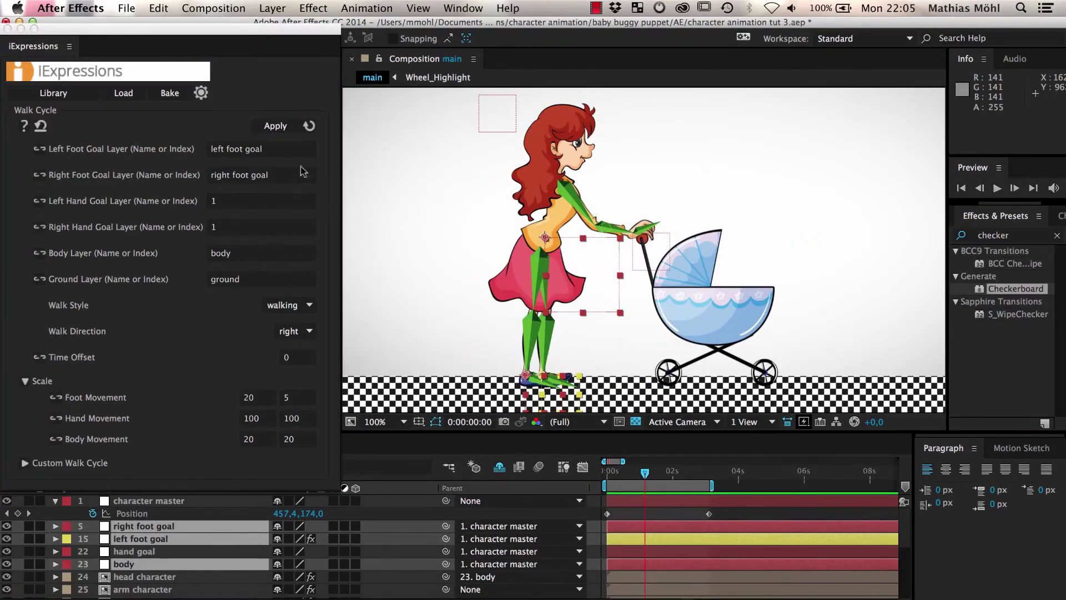
left_click(309, 126)
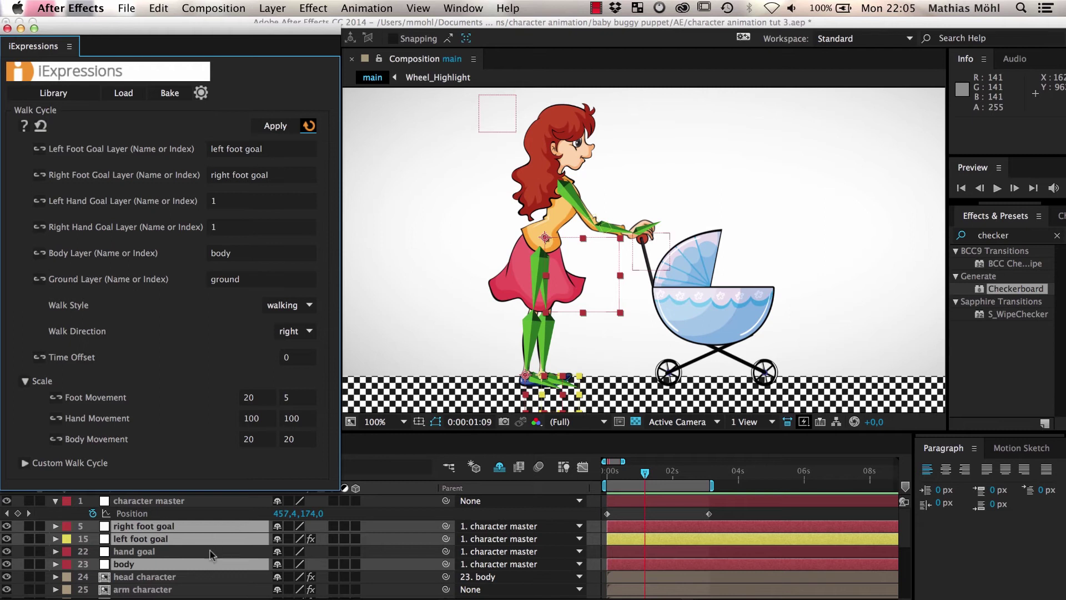
Keep auto-reapply on, set step height to 20 and body bounce to 80, and preview
left_click(309, 127)
left_click(294, 400)
double_click(294, 399)
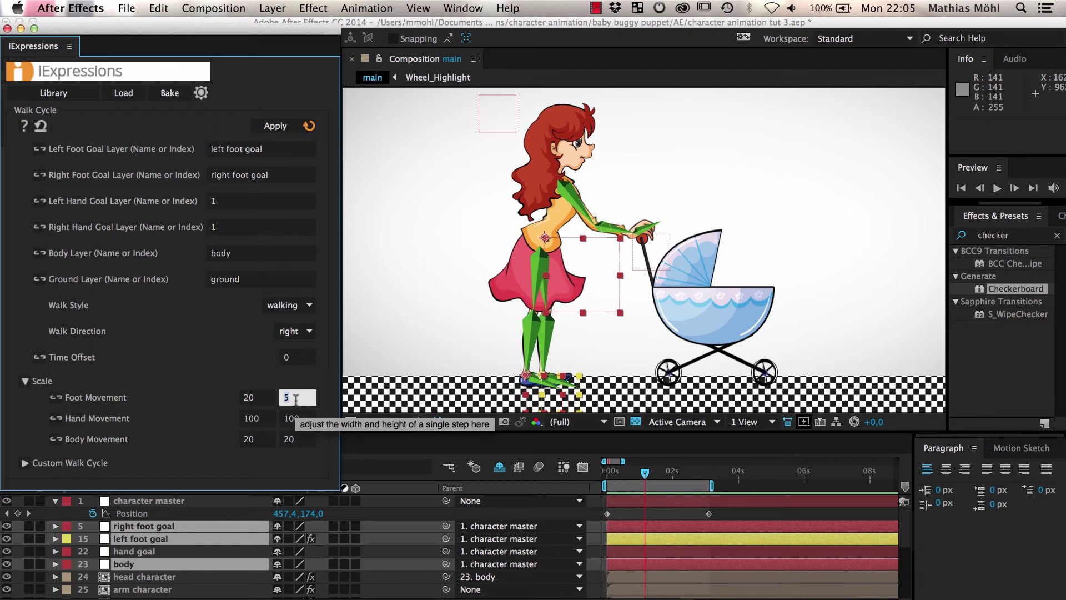
type("20")
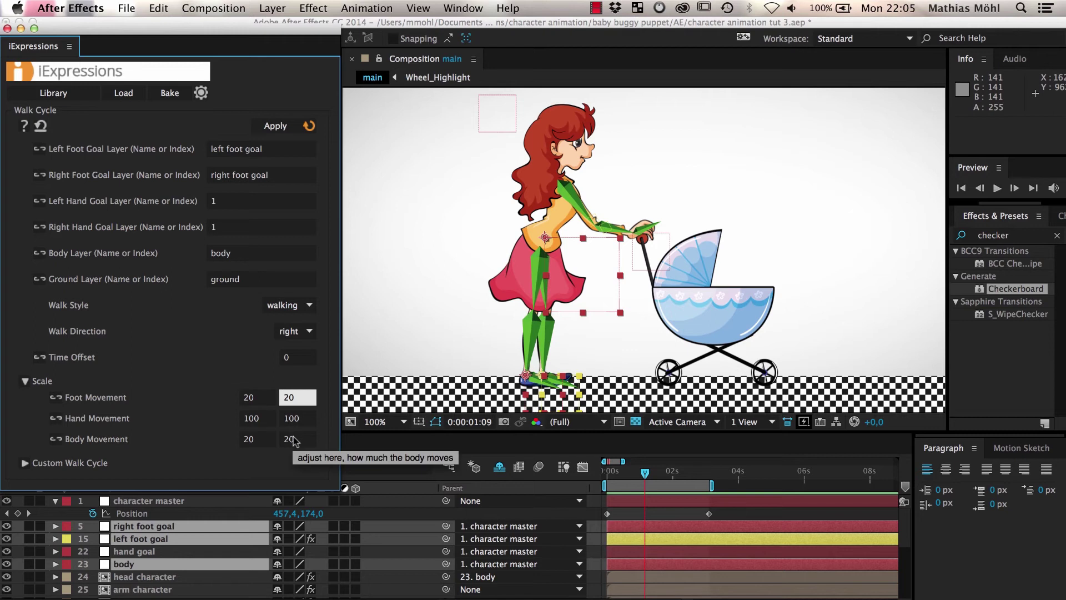
left_click(294, 440)
type("80")
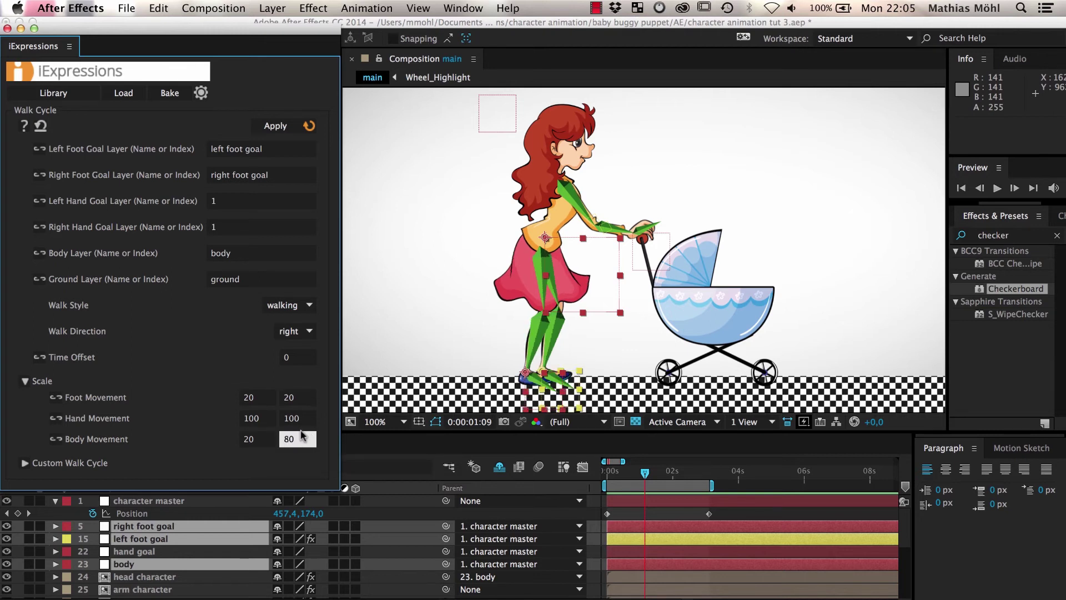
key("Return")
key("space")
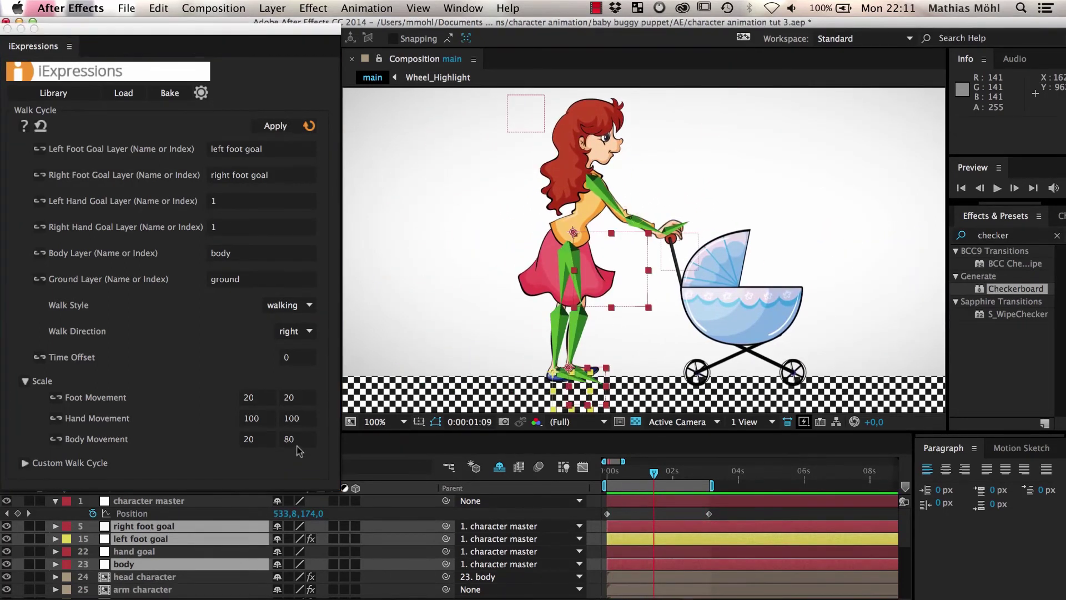
left_click(295, 443)
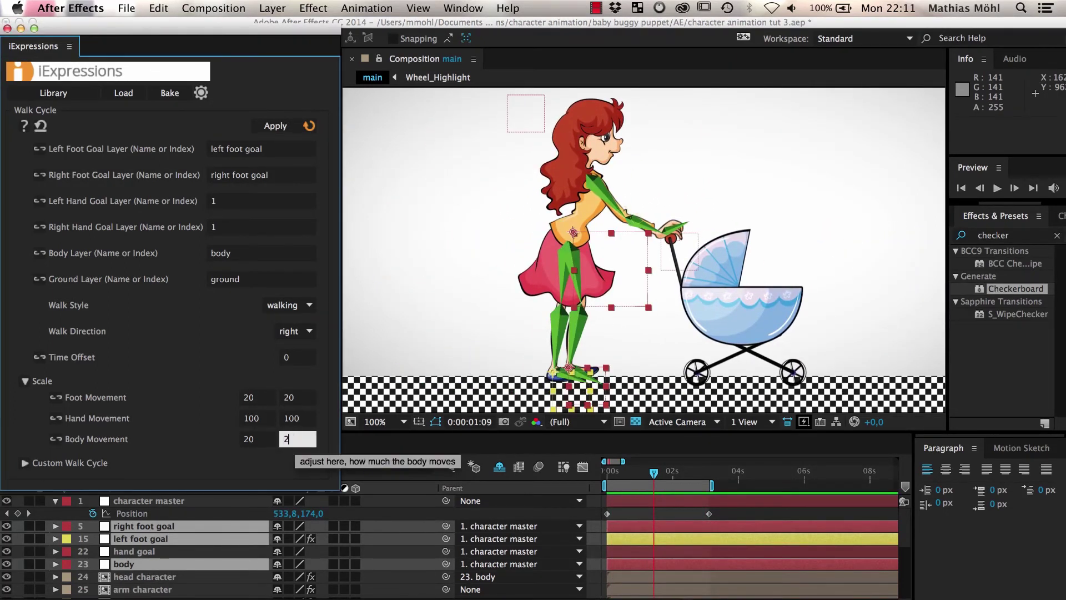
Return body bounce to 20 and reposition the feet, hand and hip controls
key("Return")
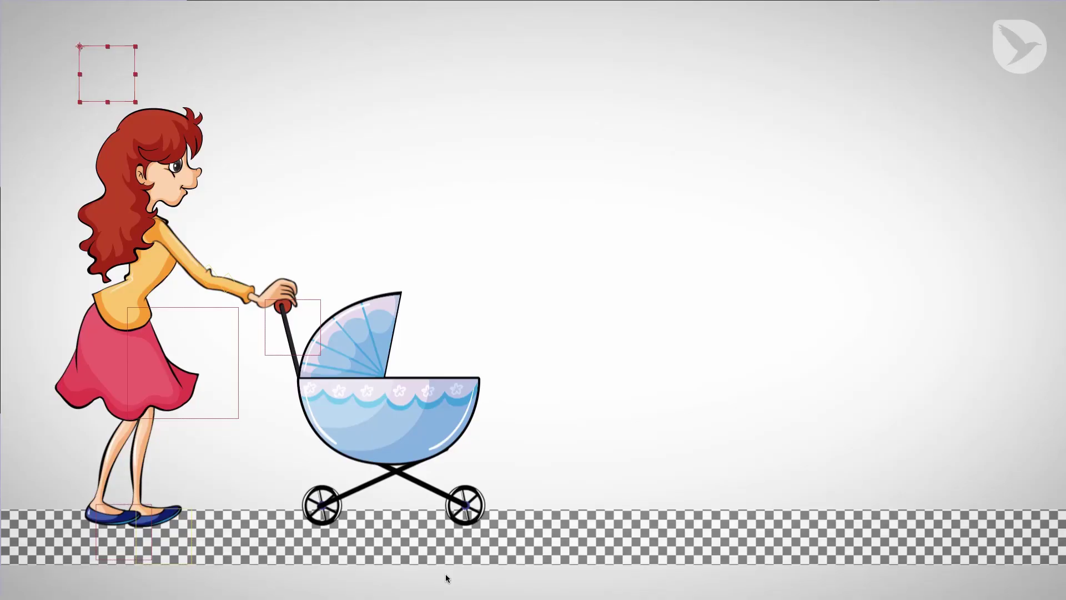
left_click(97, 530)
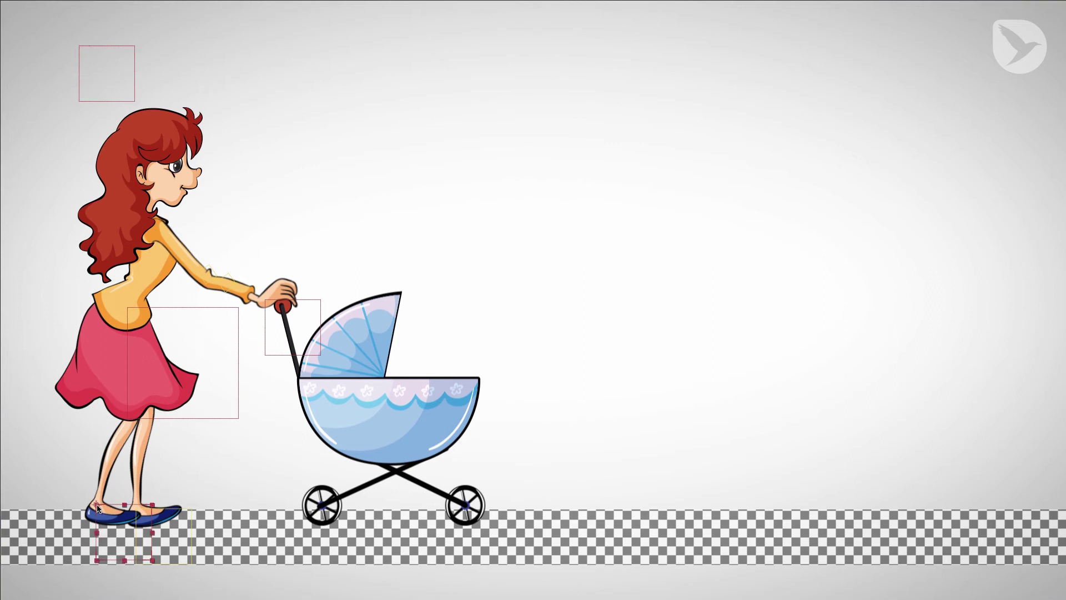
left_click_drag(100, 499, 87, 497)
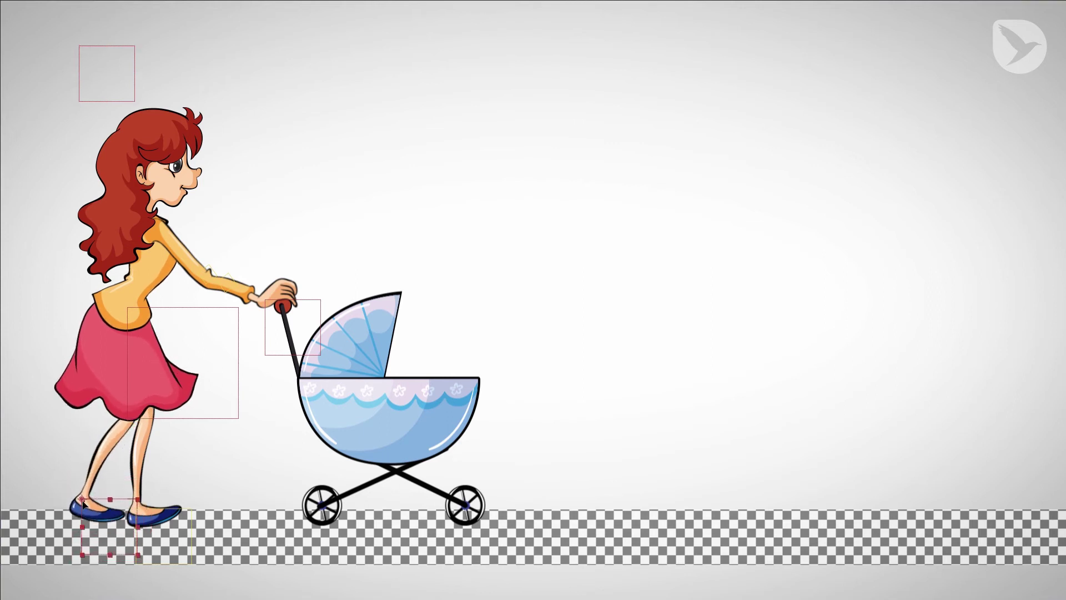
left_click(266, 302)
left_click_drag(267, 302, 271, 285)
left_click(129, 310)
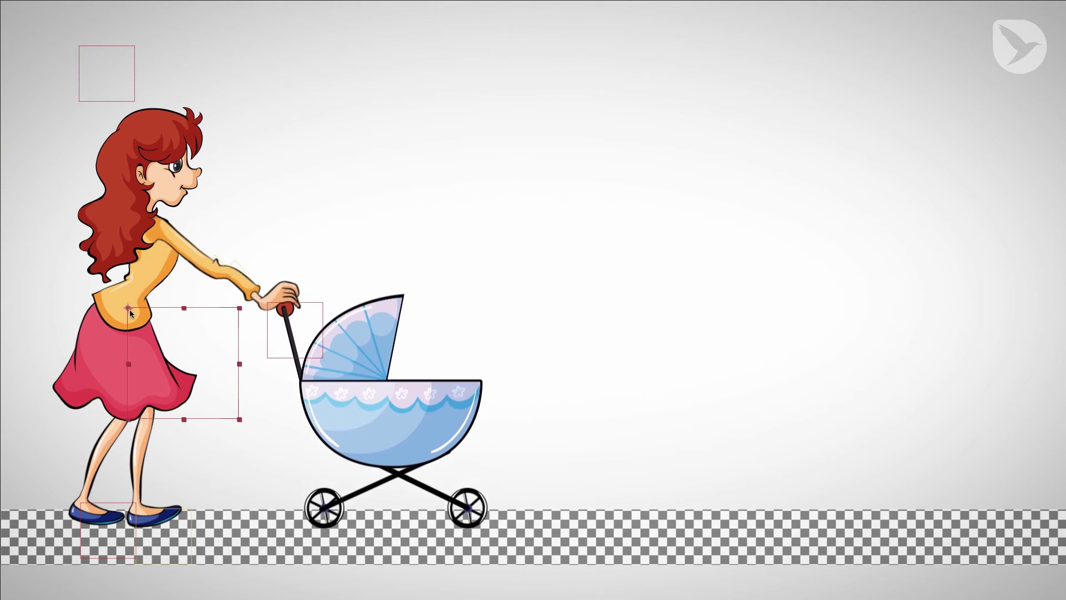
left_click_drag(128, 310, 130, 327)
Select the master control, reapply the walk cycle to the adjusted rig, and exit preview
left_click(79, 46)
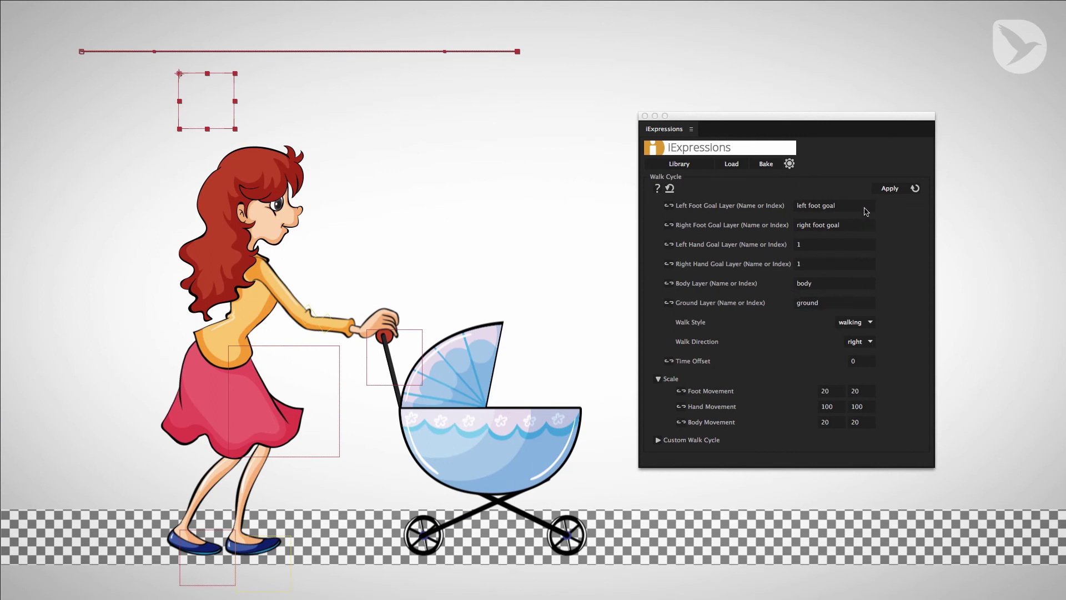
left_click(890, 190)
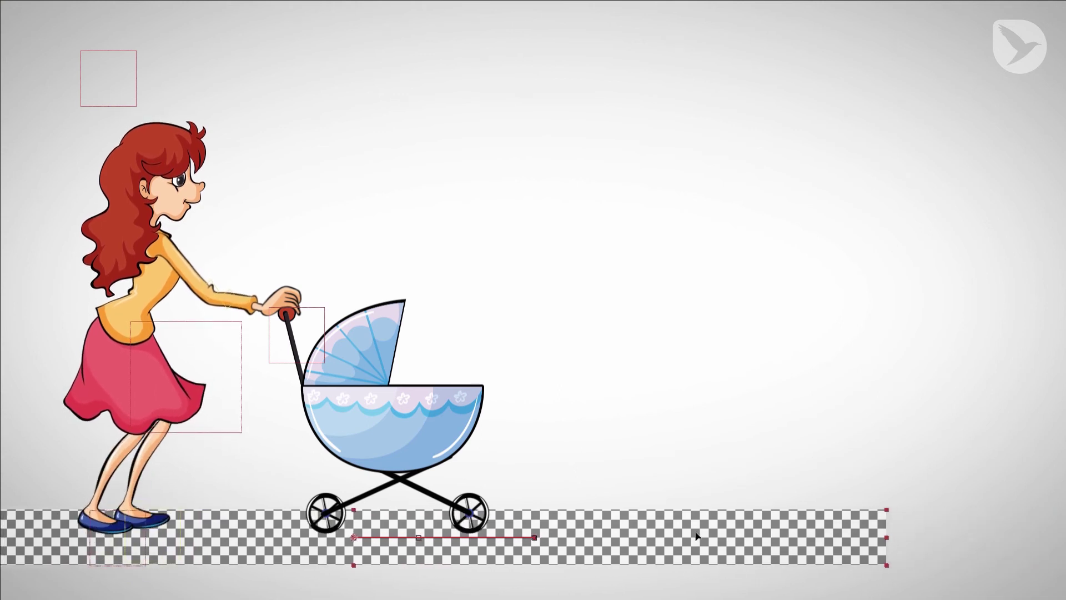
key("space")
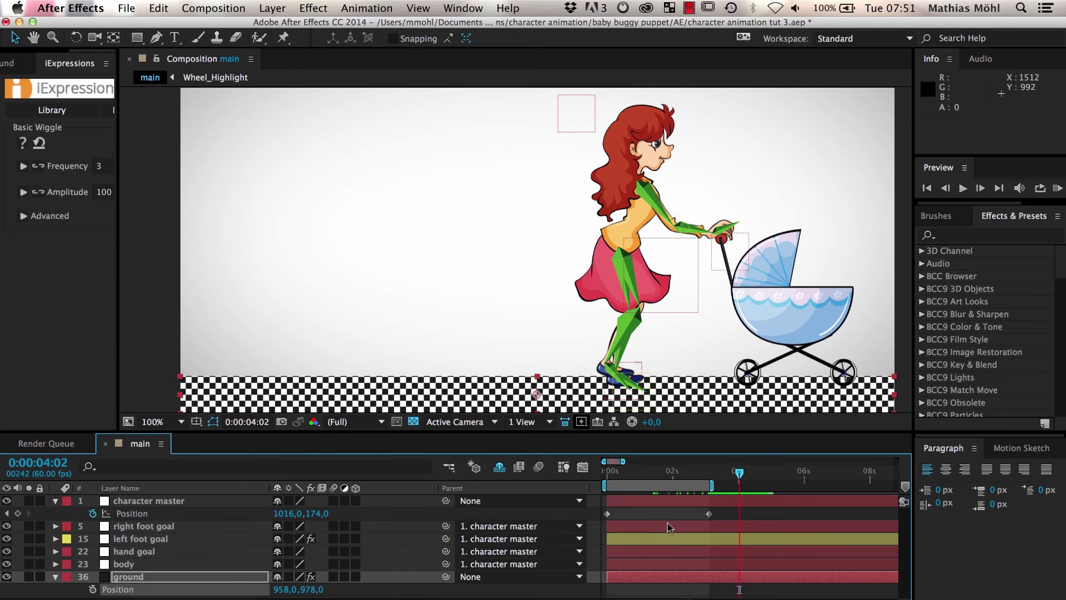
Keyframe the checkerboard ground's position sliding left at a later frame, and preview
left_click(93, 589)
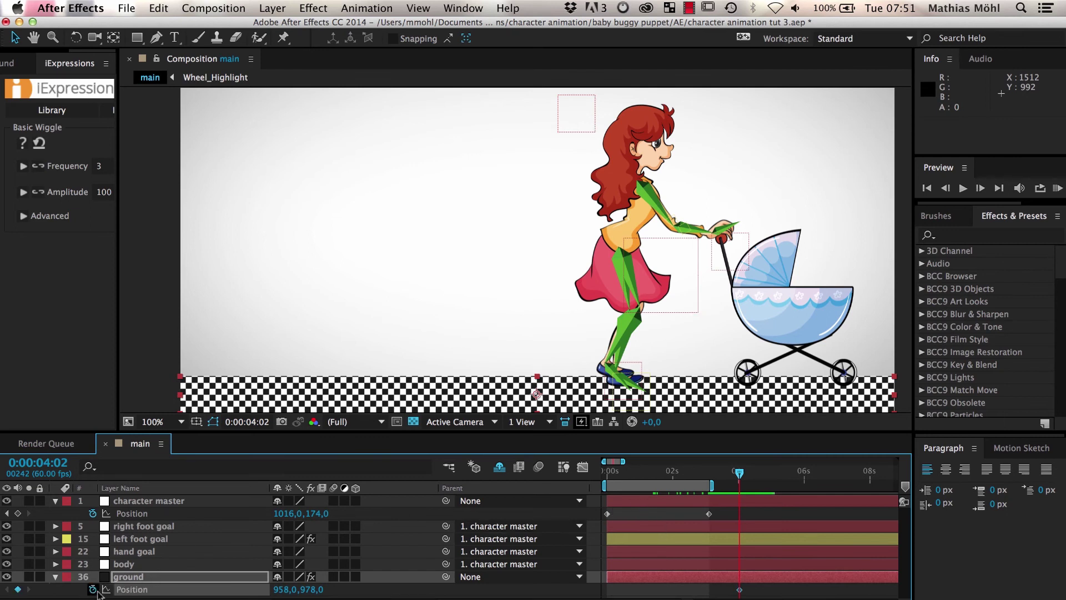
left_click_drag(746, 475, 787, 476)
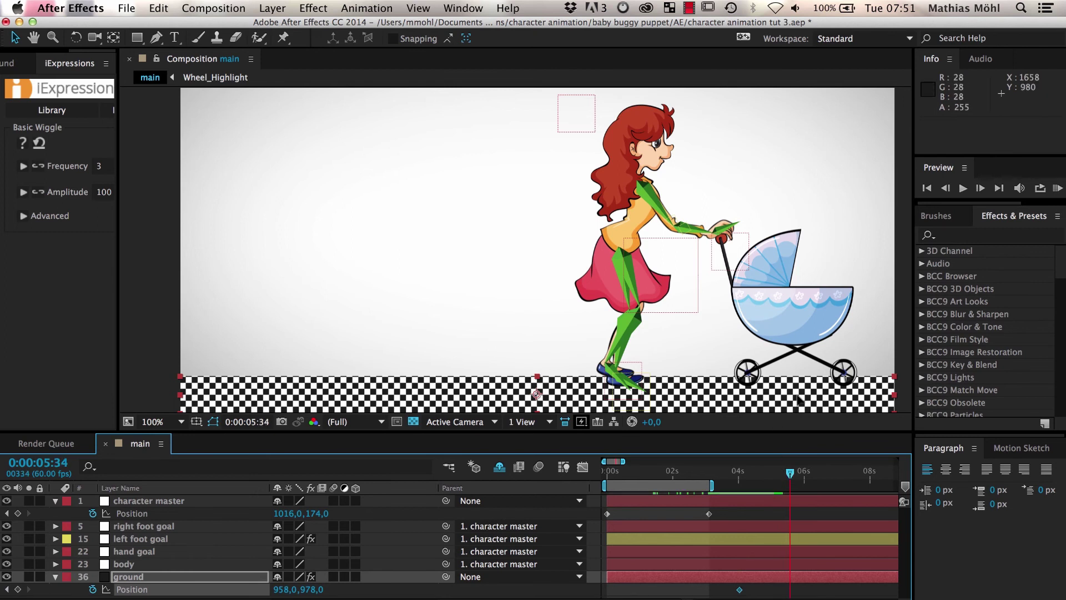
left_click_drag(780, 400, 737, 399)
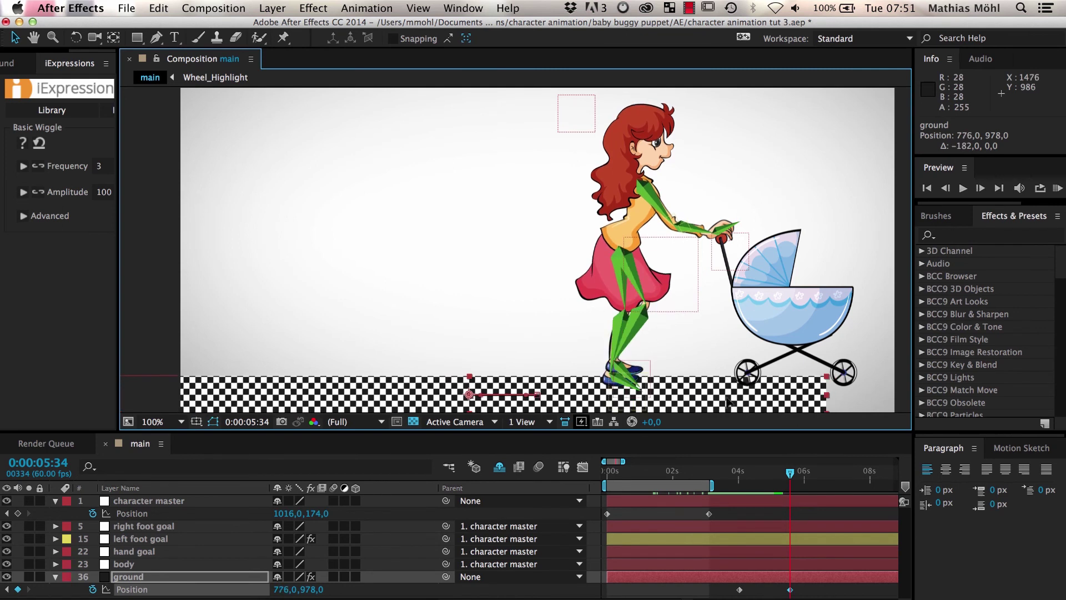
key("space")
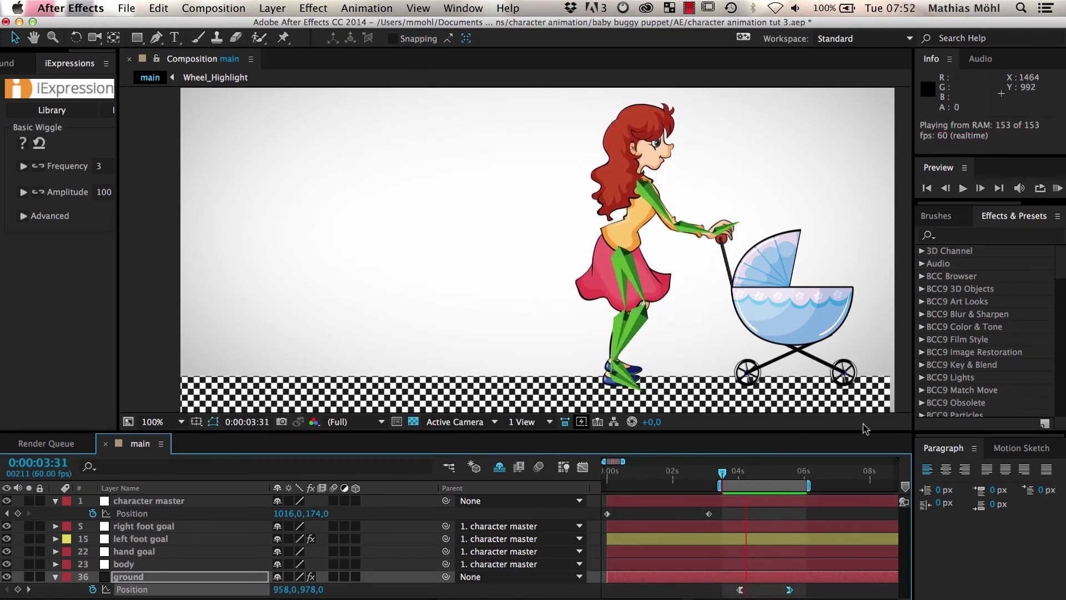
Shift the ground keyframes earlier and preview from a two-second work area start
left_click_drag(740, 590, 690, 594)
left_click_drag(720, 486, 674, 486)
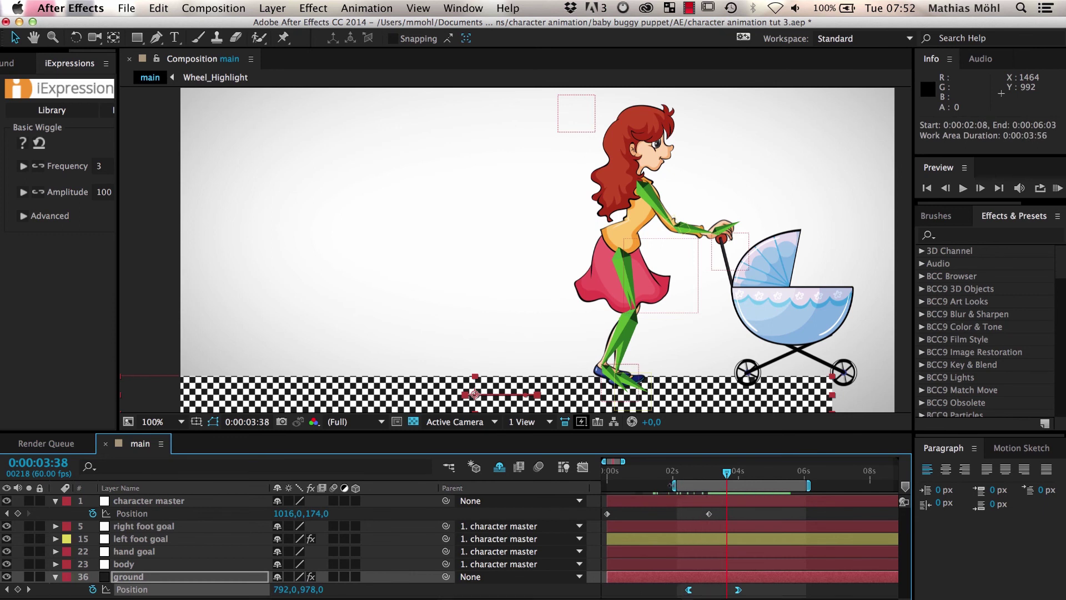
key("KP_0")
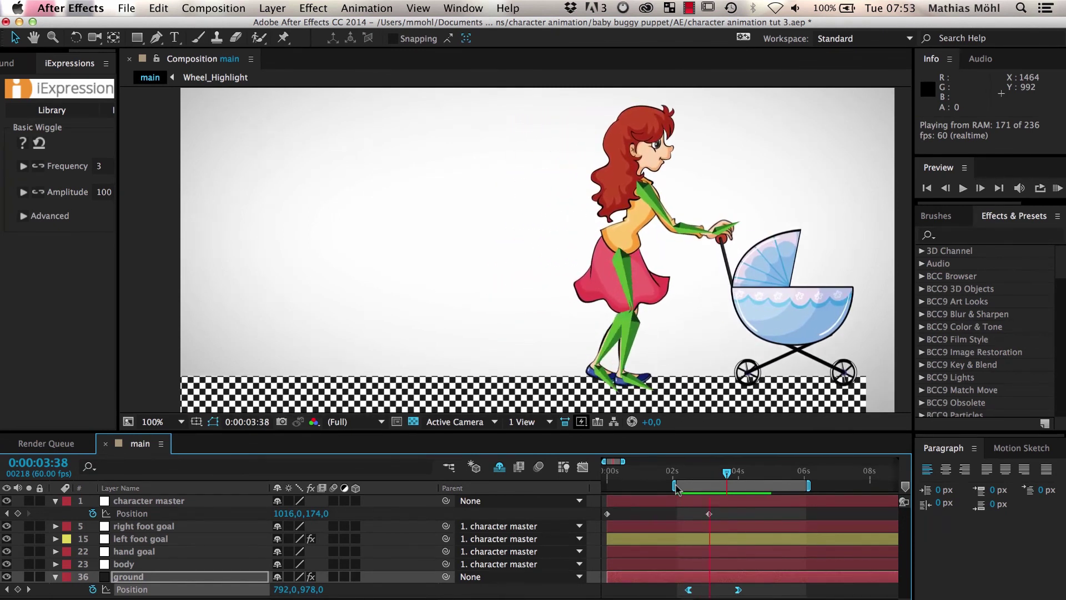
Stop the preview and toggle the ground layer's visibility off, on, and off again
key("space")
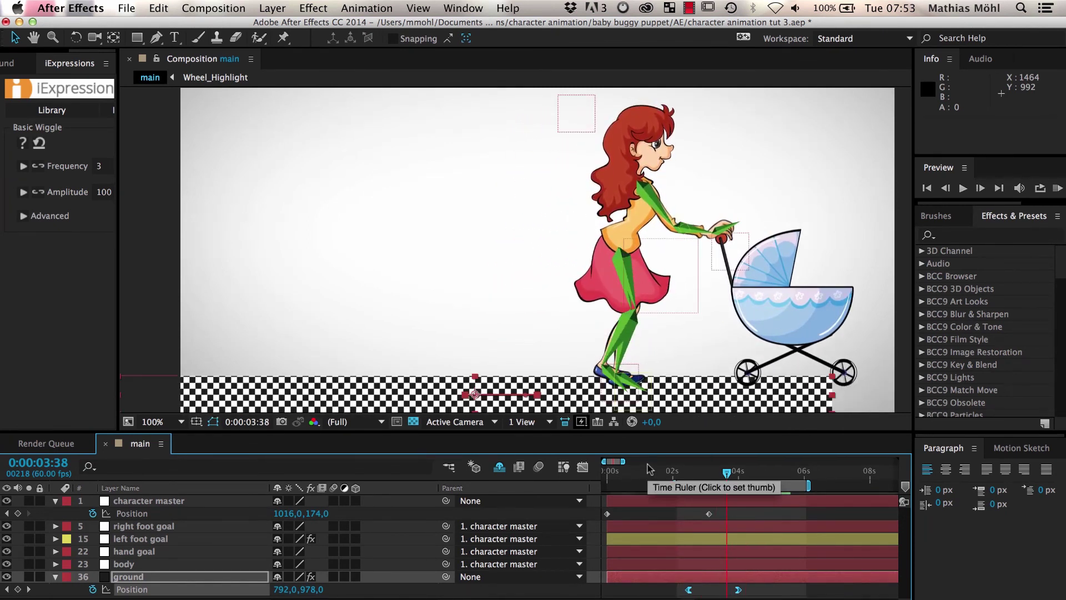
left_click(6, 577)
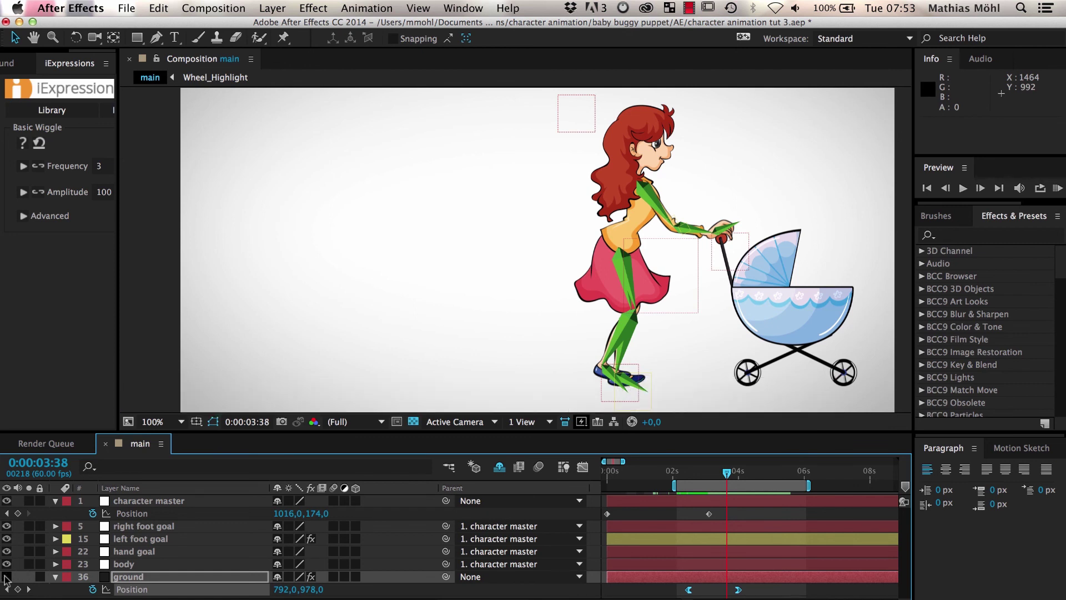
left_click(6, 577)
left_click(6, 577)
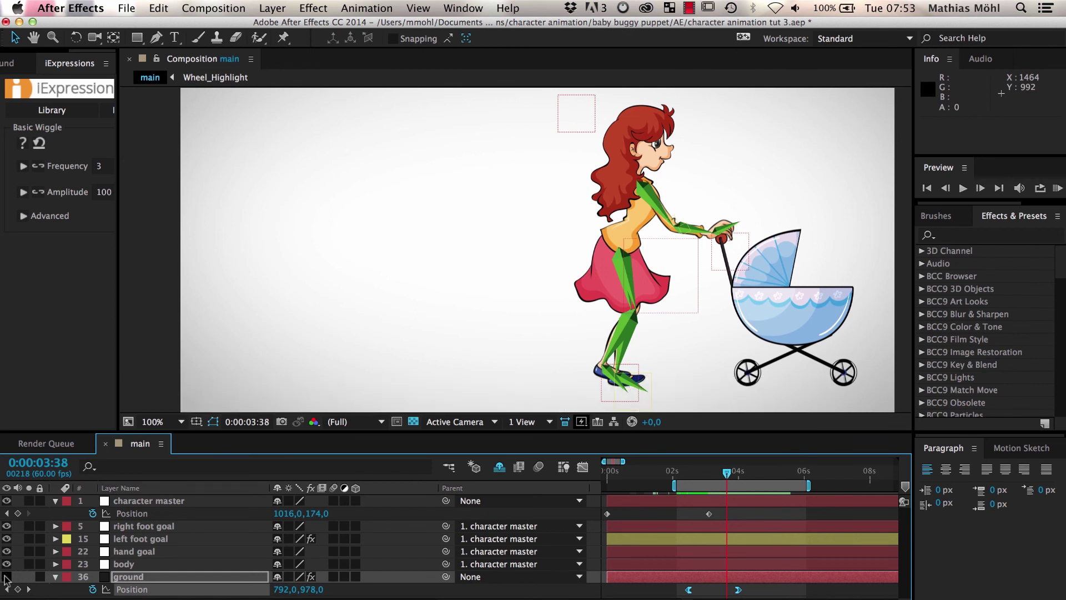